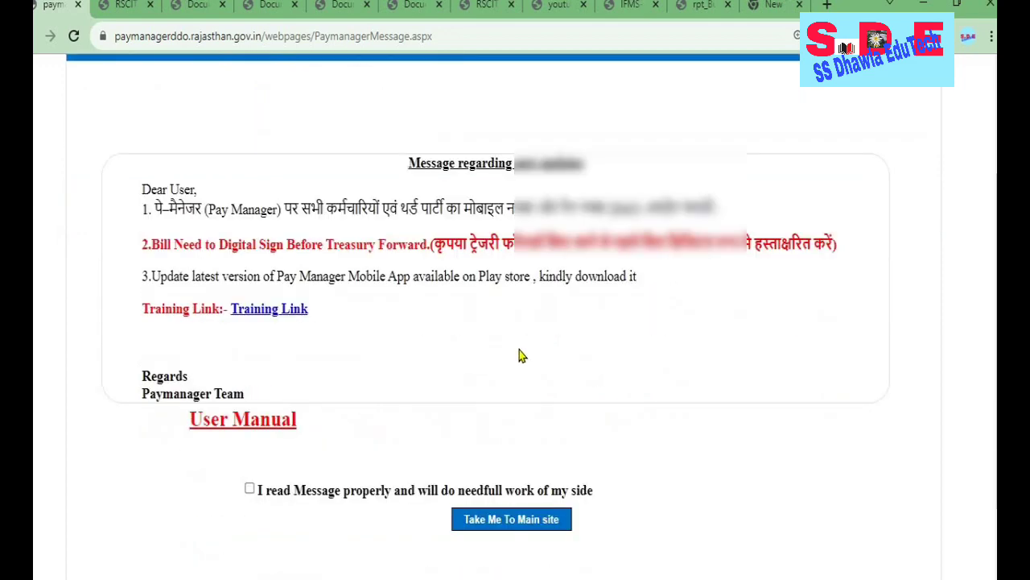
- Acknowledge the notice, enter the main site, and view all groups under Master > Group Master
click(398, 397)
click(493, 426)
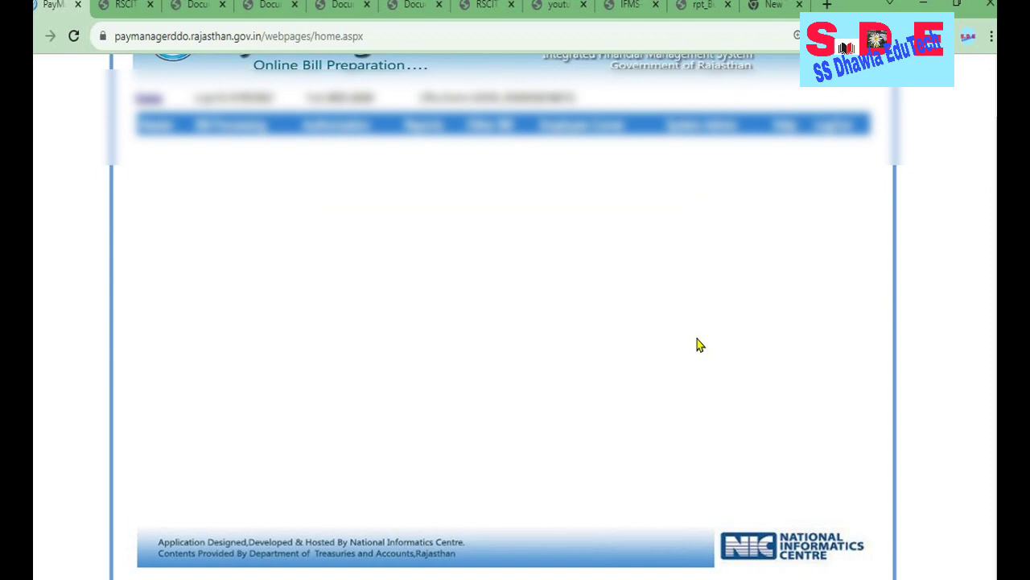
mouse_move(173, 133)
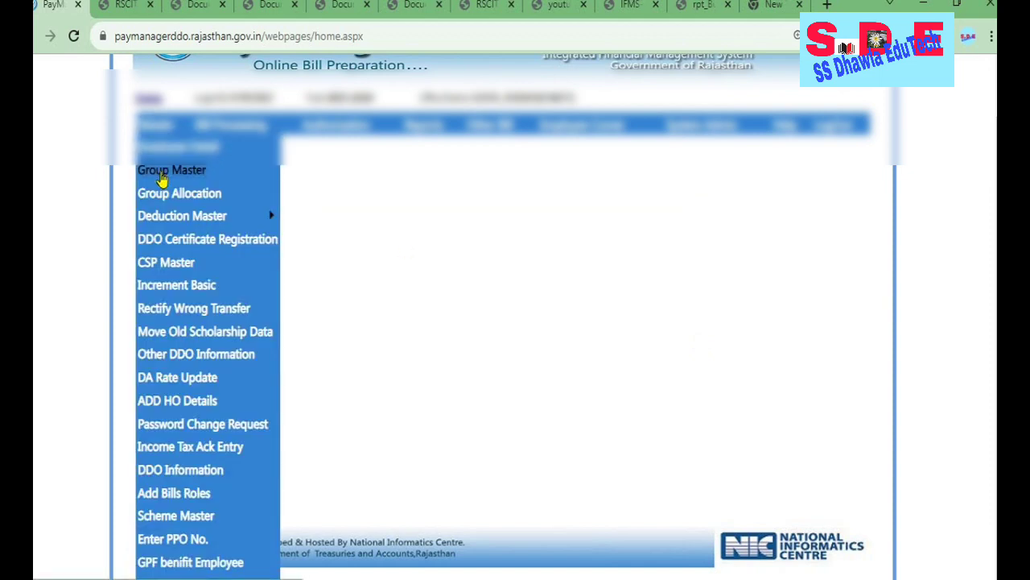
click(161, 173)
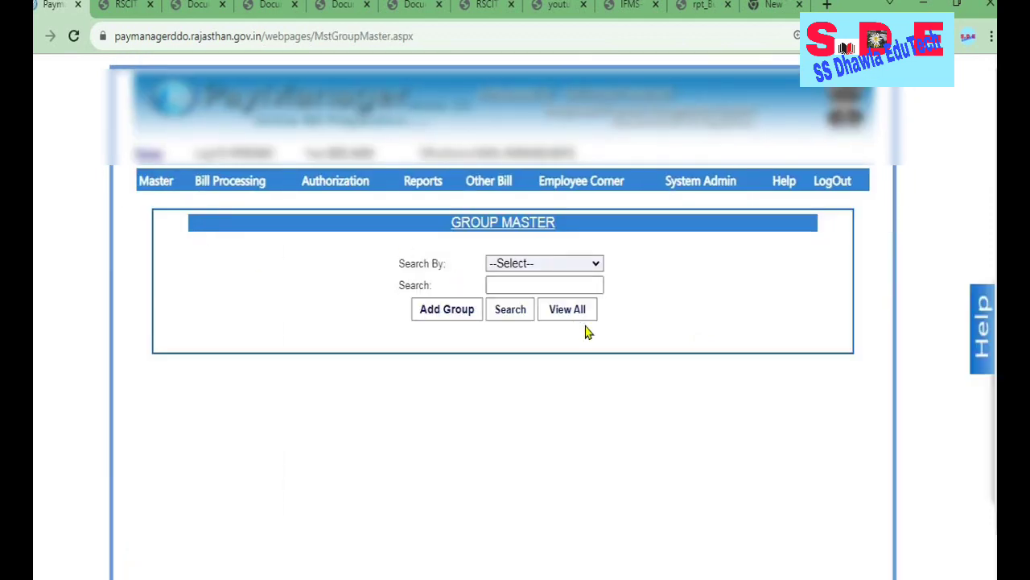
click(576, 317)
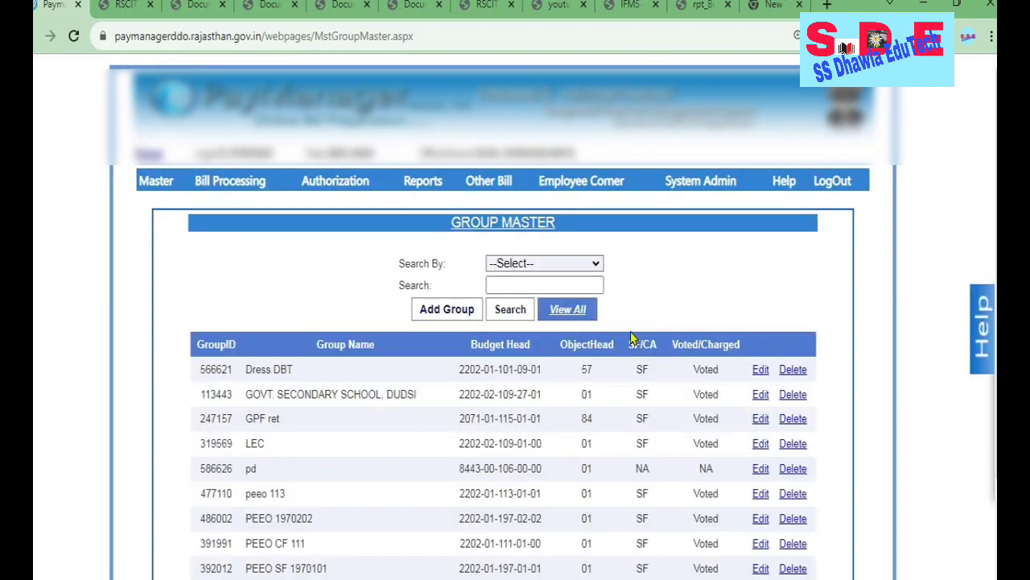
scroll(628, 338, down, 1)
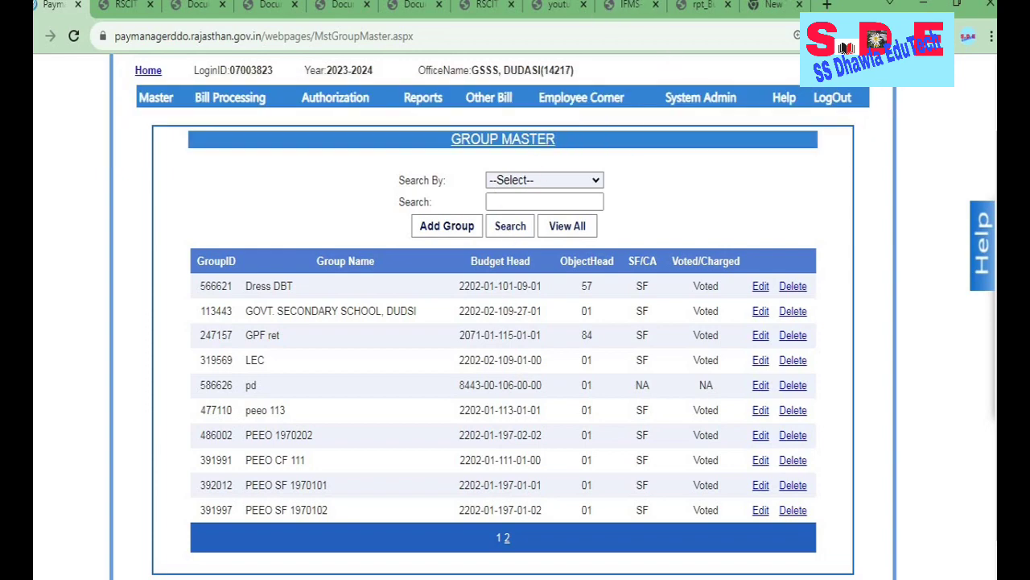
click(624, 8)
click(584, 5)
click(583, 5)
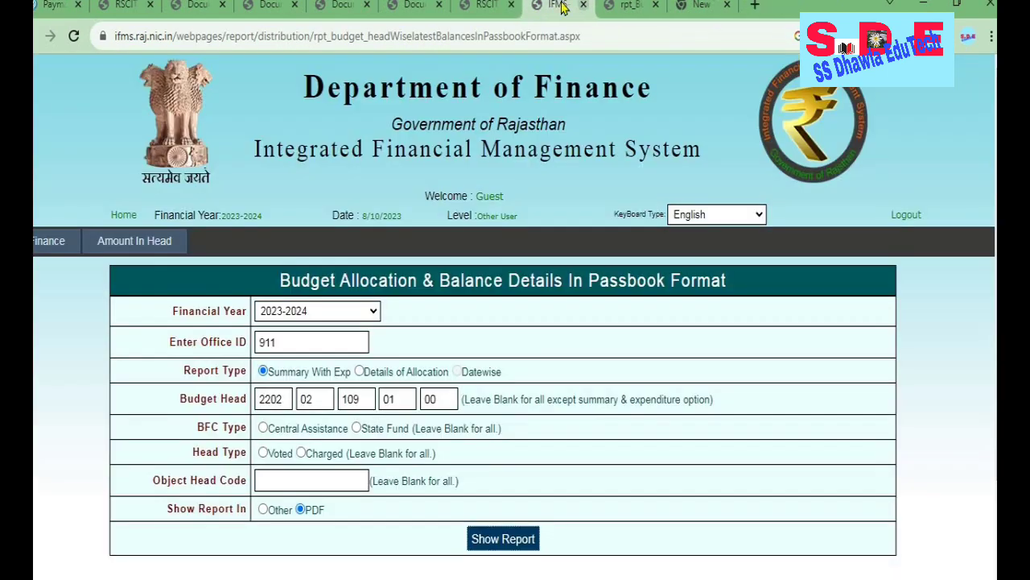
click(491, 6)
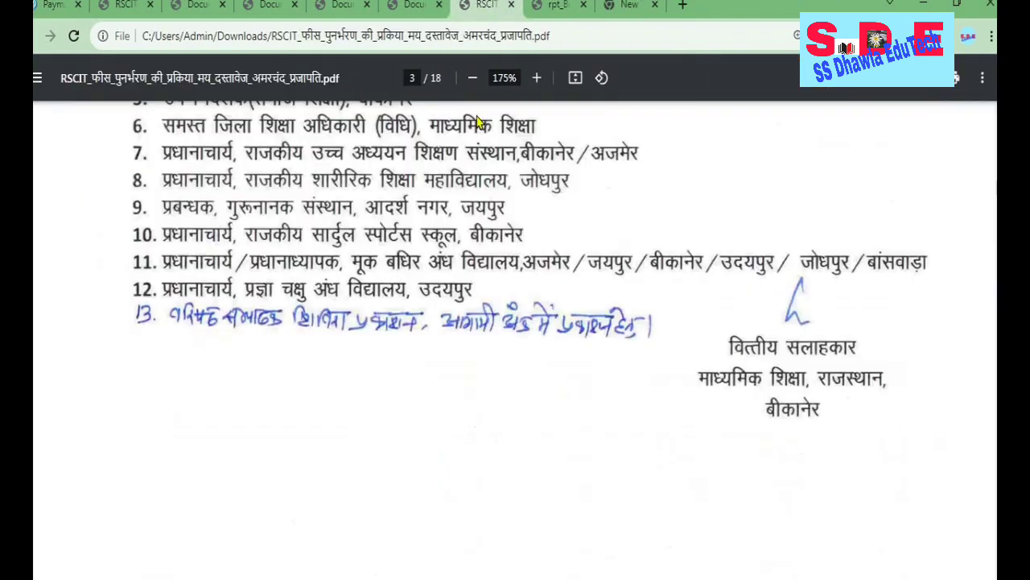
scroll(544, 254, up, 9)
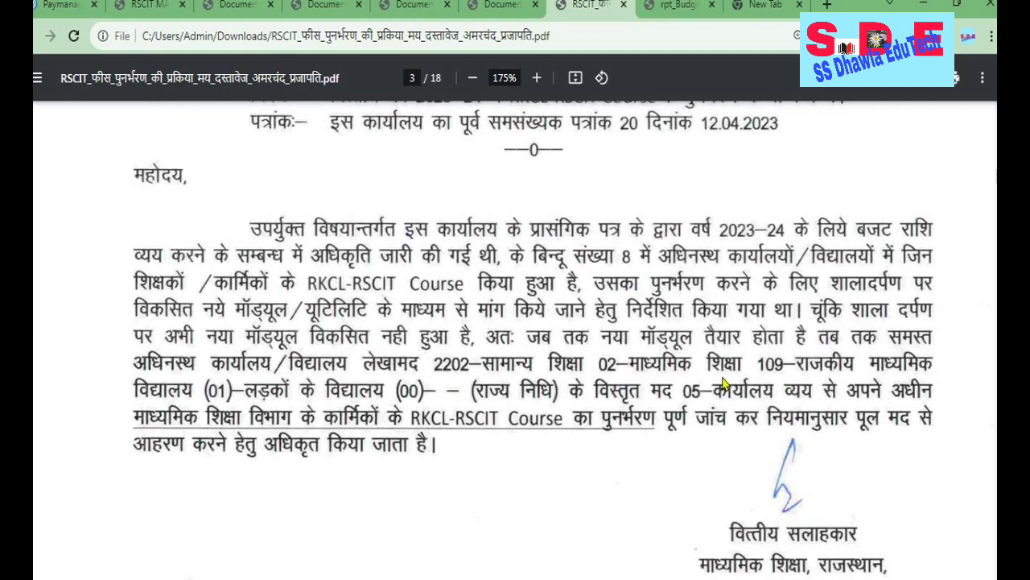
click(62, 7)
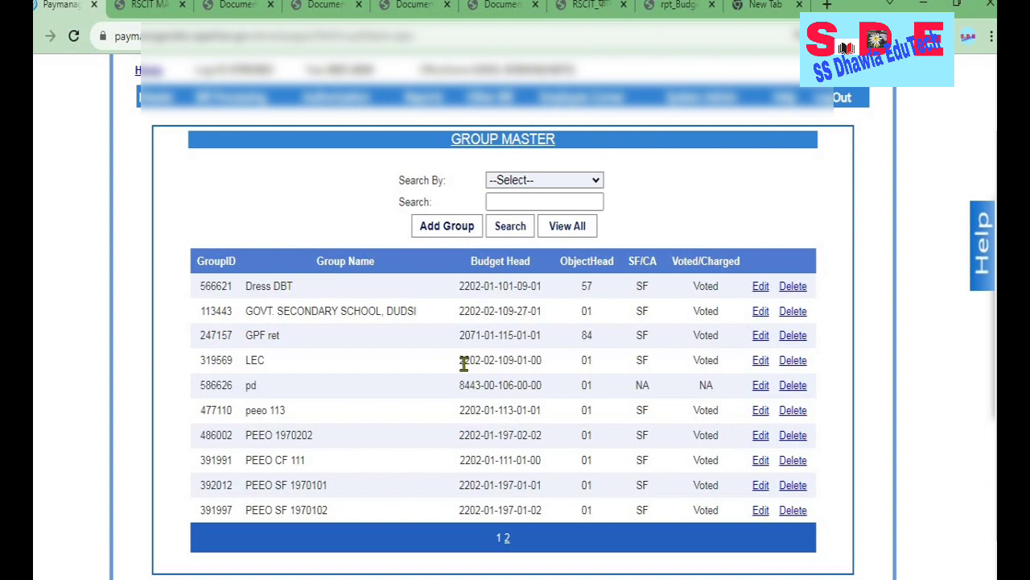
click(447, 228)
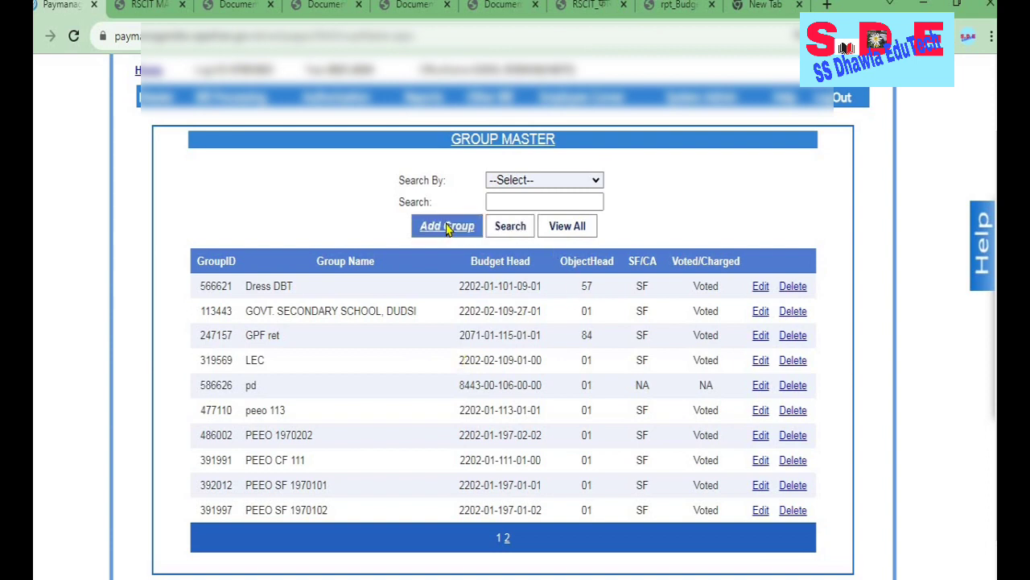
click(508, 539)
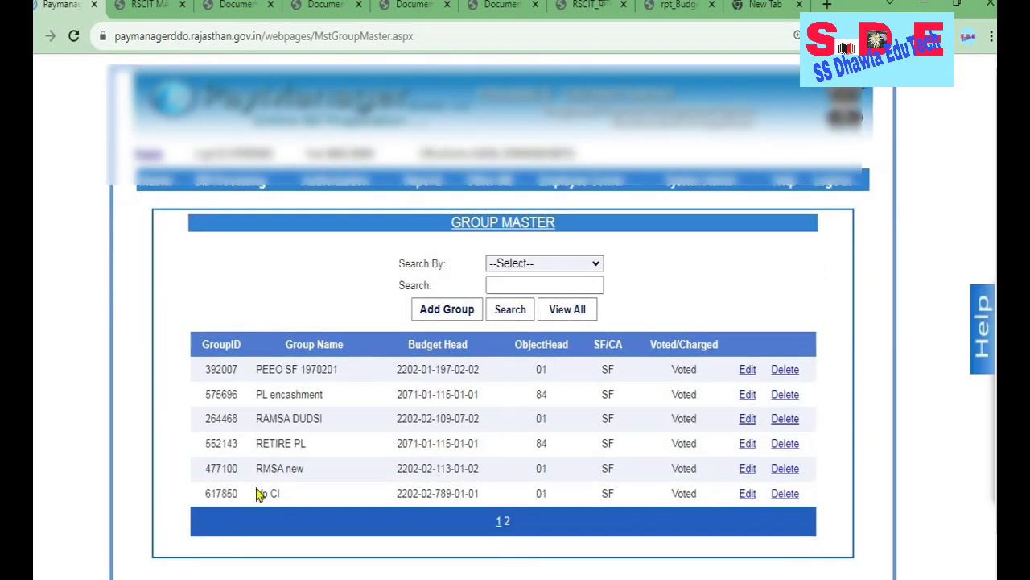
click(461, 310)
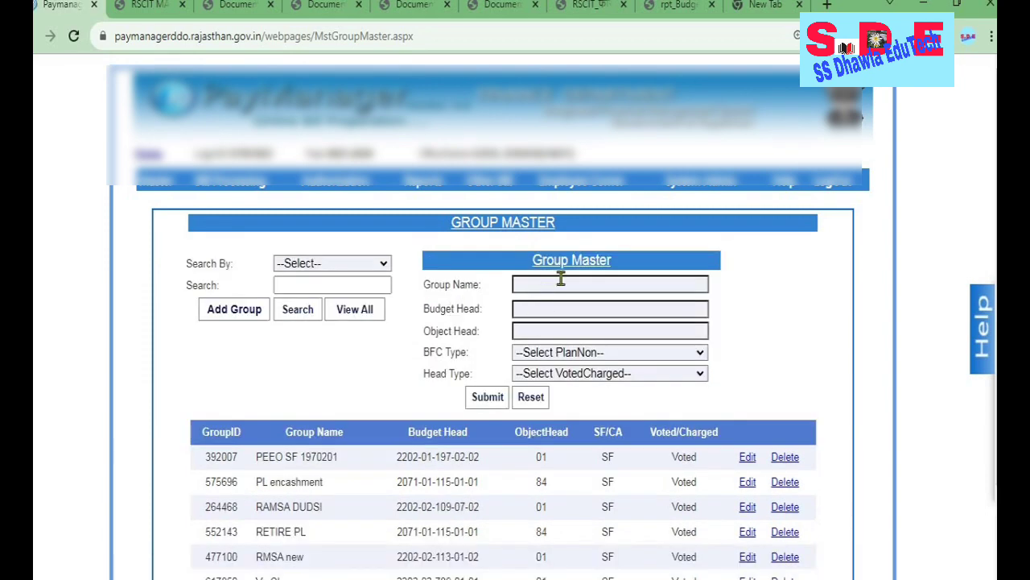
click(561, 280)
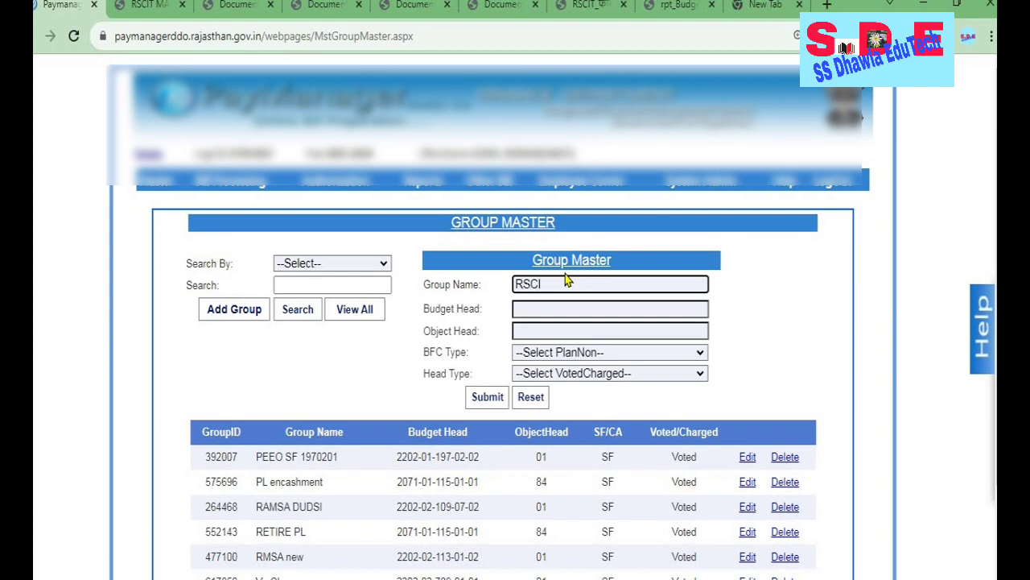
click(545, 305)
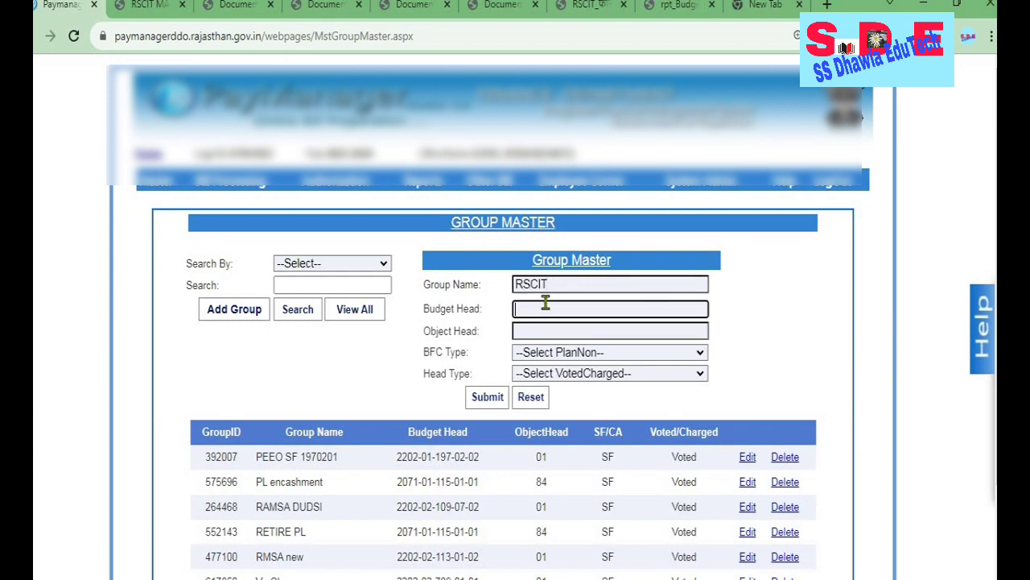
text(2202-02-109-01-00)
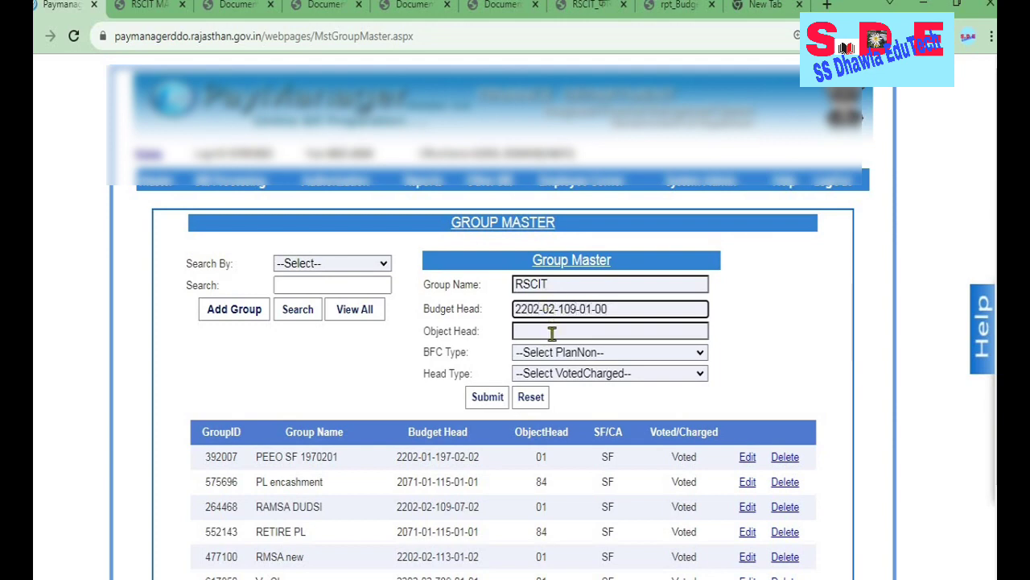
click(552, 333)
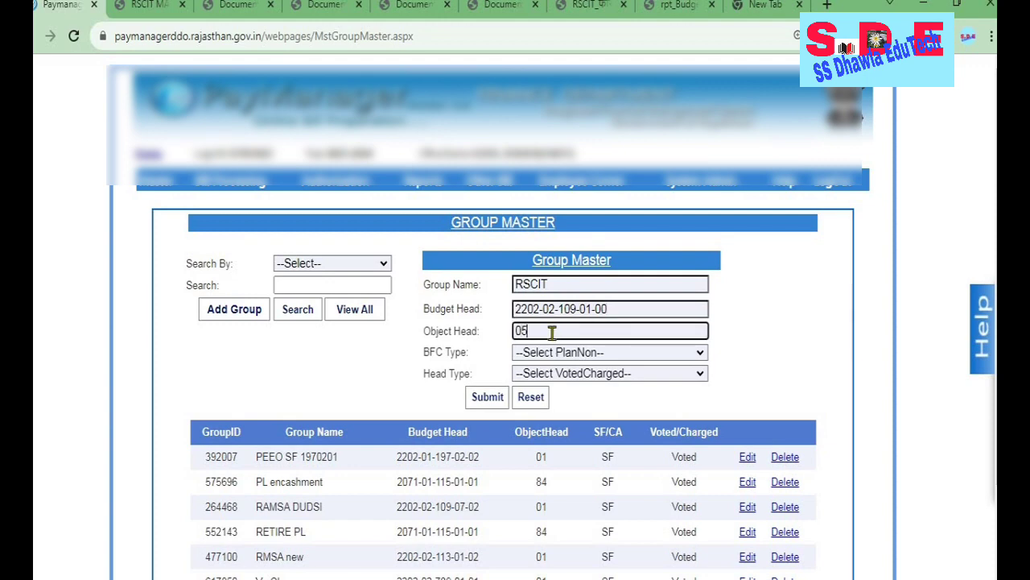
- Set BFC type to SF and head type to Voted, then save the group and confirm
click(578, 359)
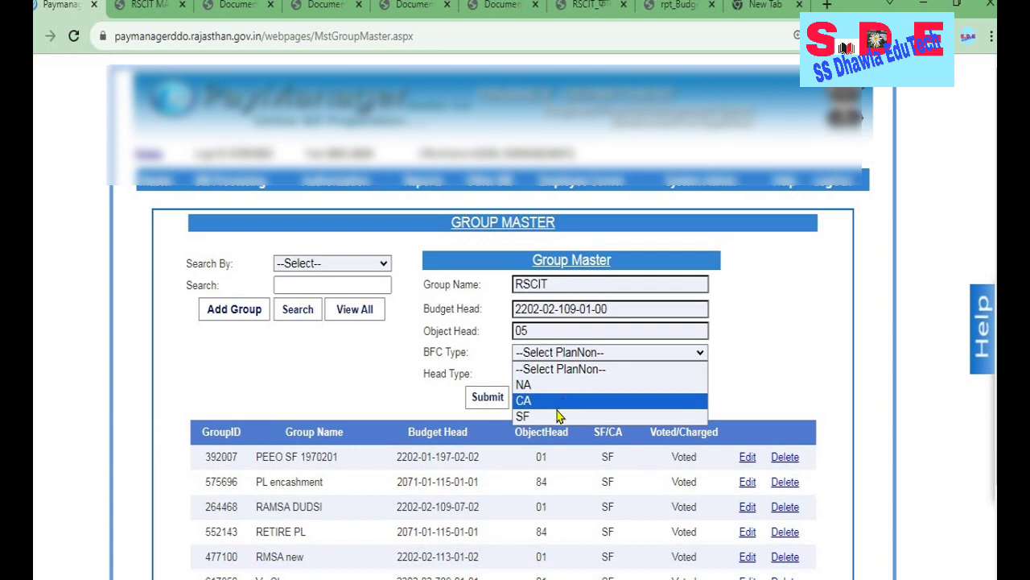
click(560, 416)
click(556, 376)
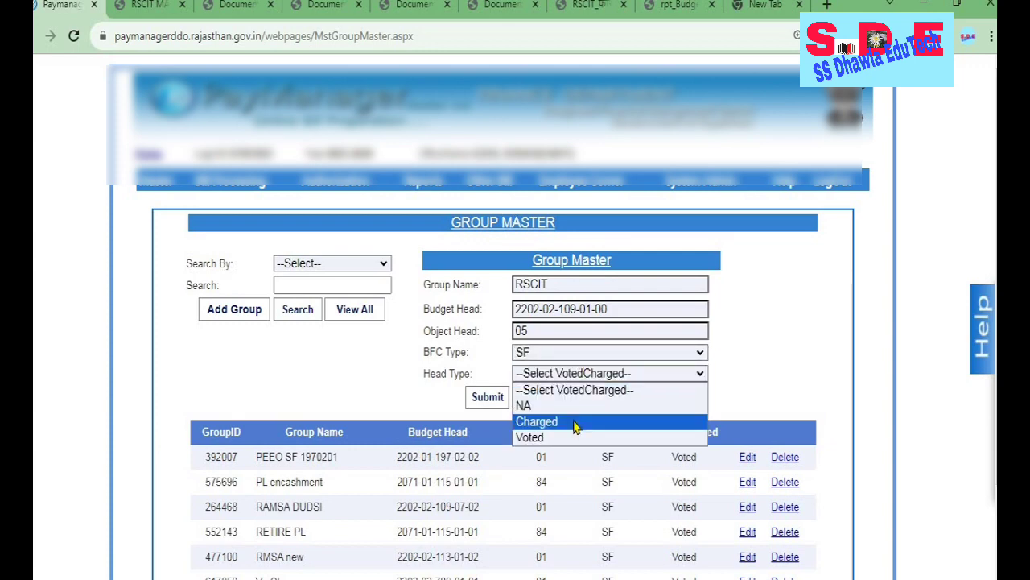
click(527, 435)
click(488, 396)
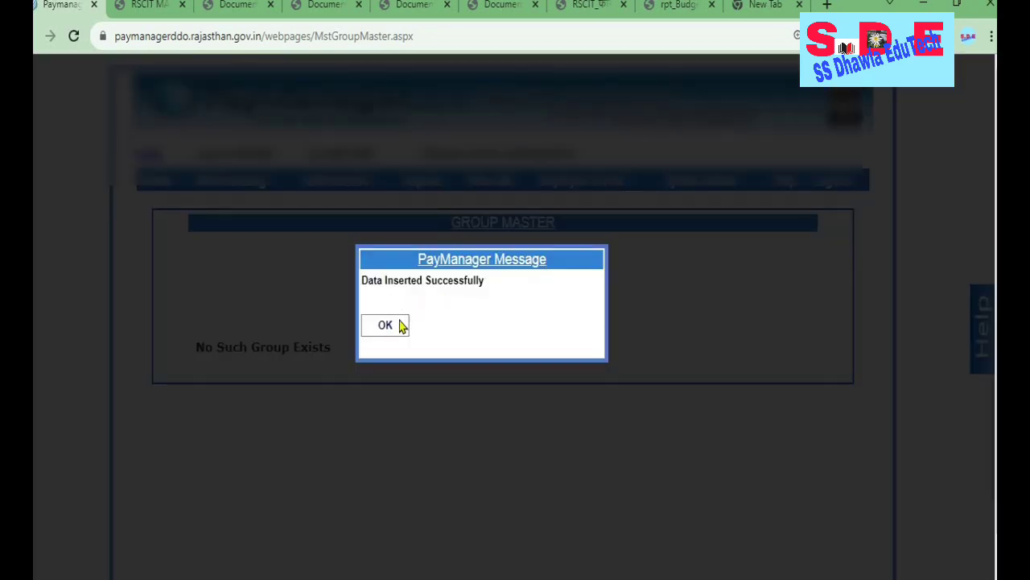
click(395, 327)
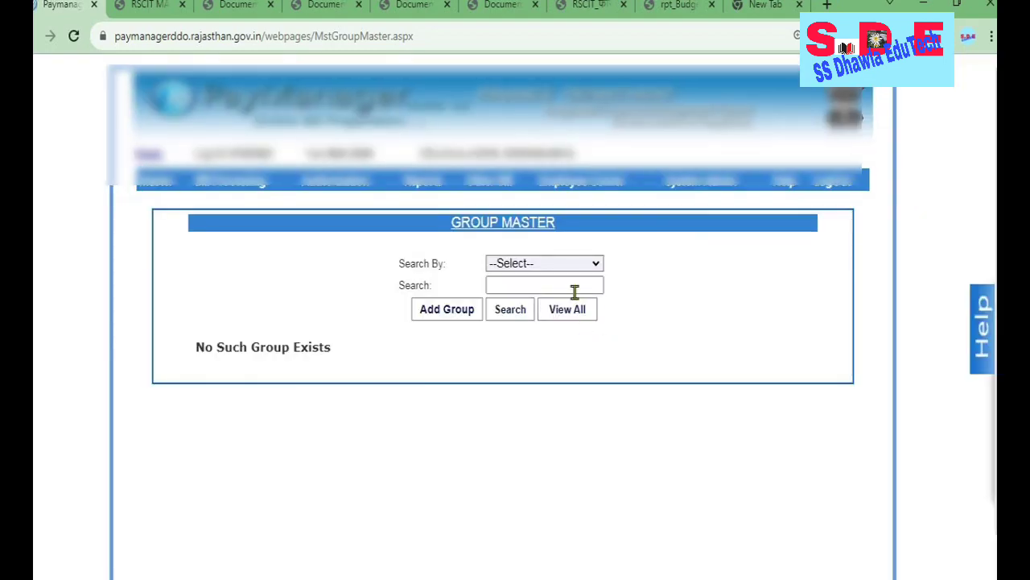
click(568, 318)
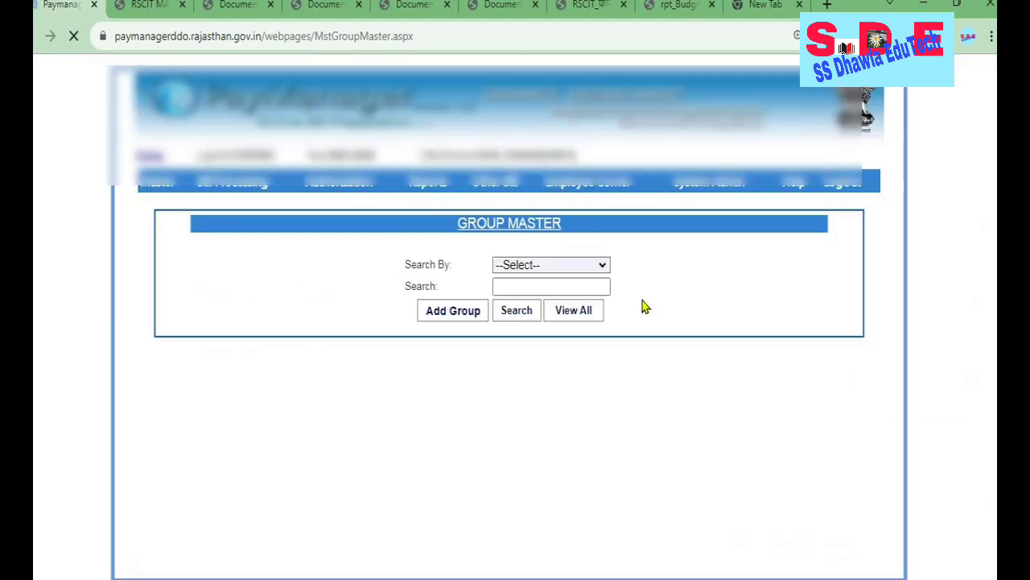
scroll(628, 310, down, 3)
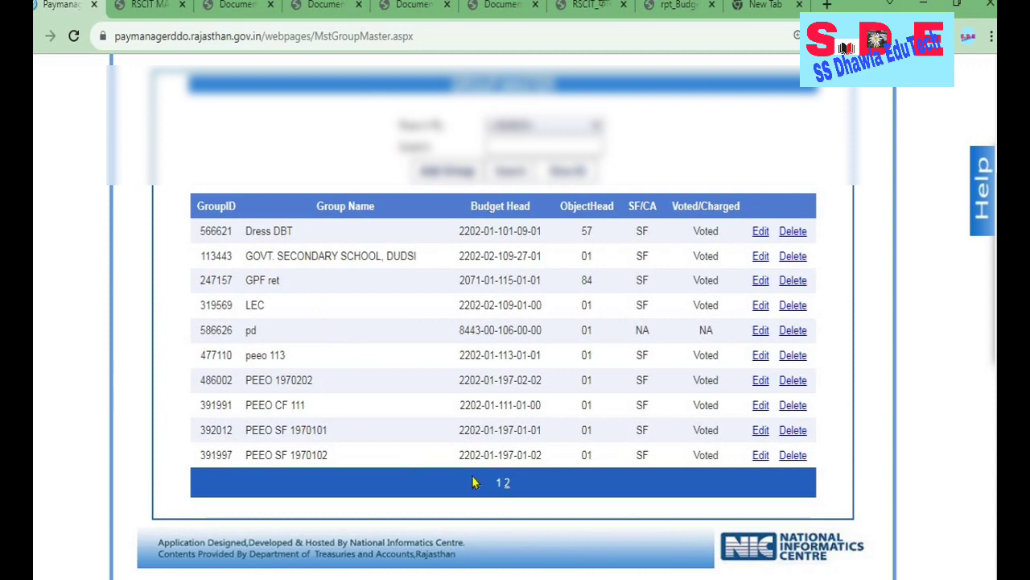
click(507, 483)
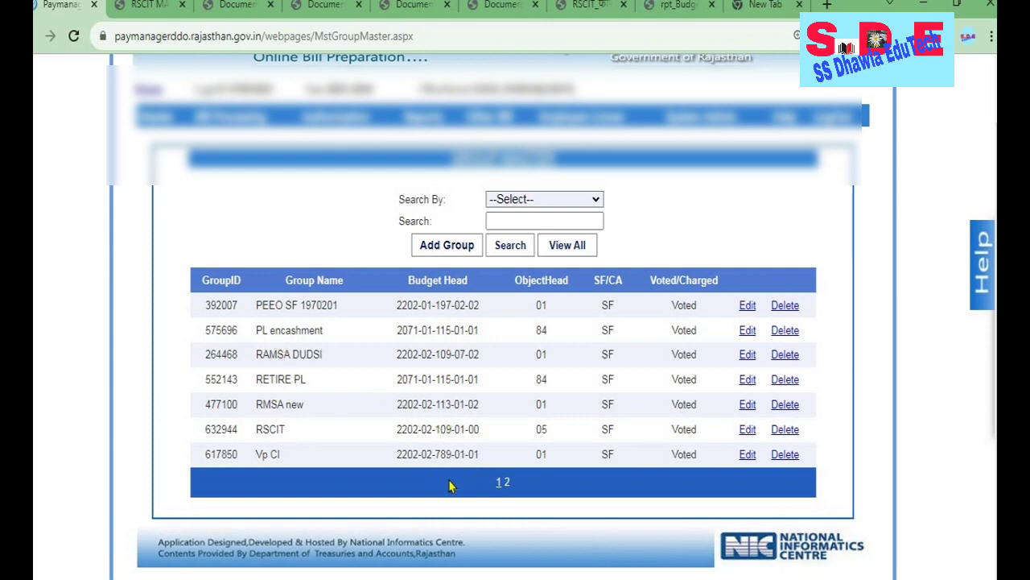
drag(217, 428, 412, 451)
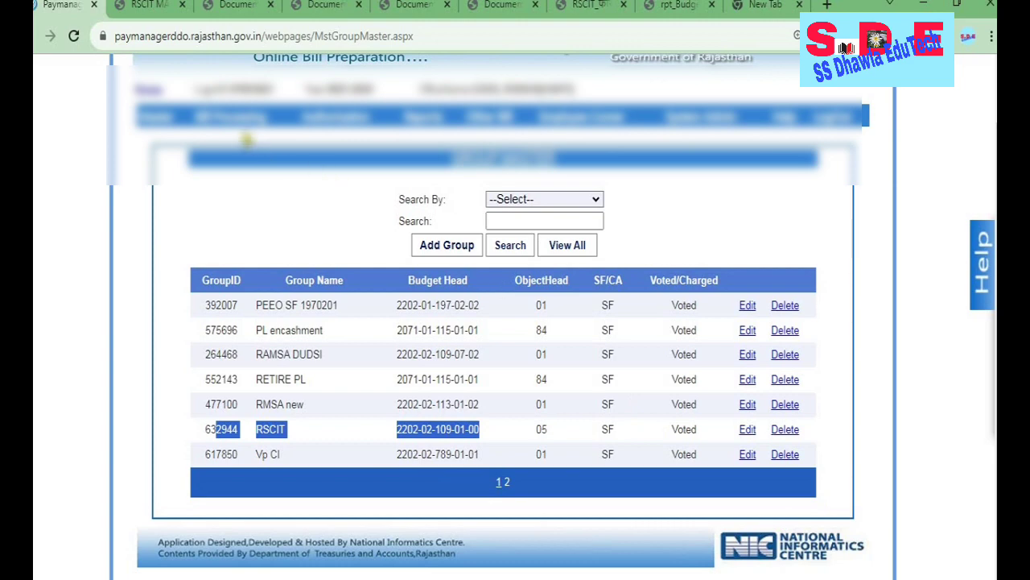
mouse_move(234, 119)
click(236, 143)
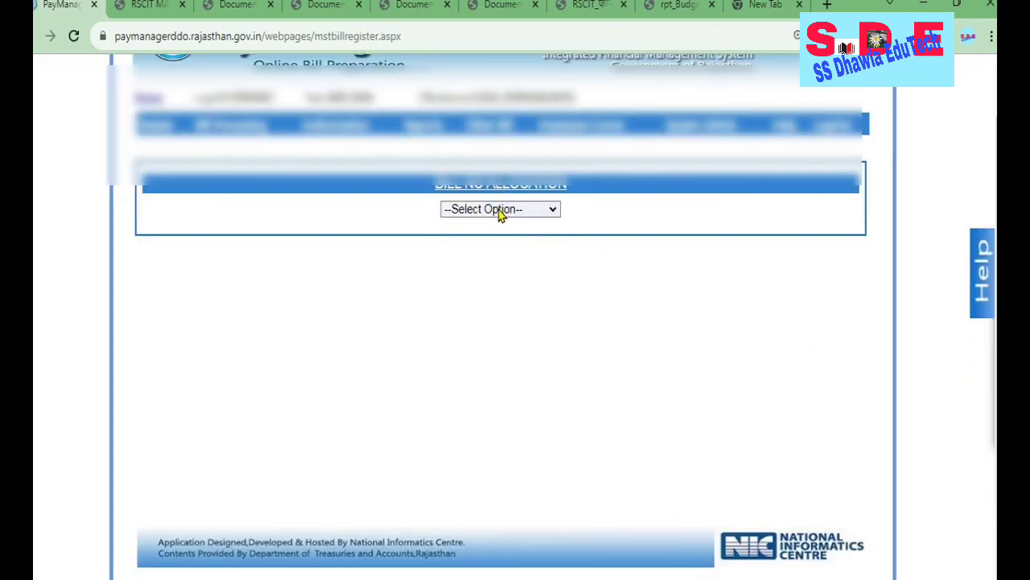
- Allocate a new bill of type FVC, subtype Third Party, with object head 05
click(501, 211)
click(493, 239)
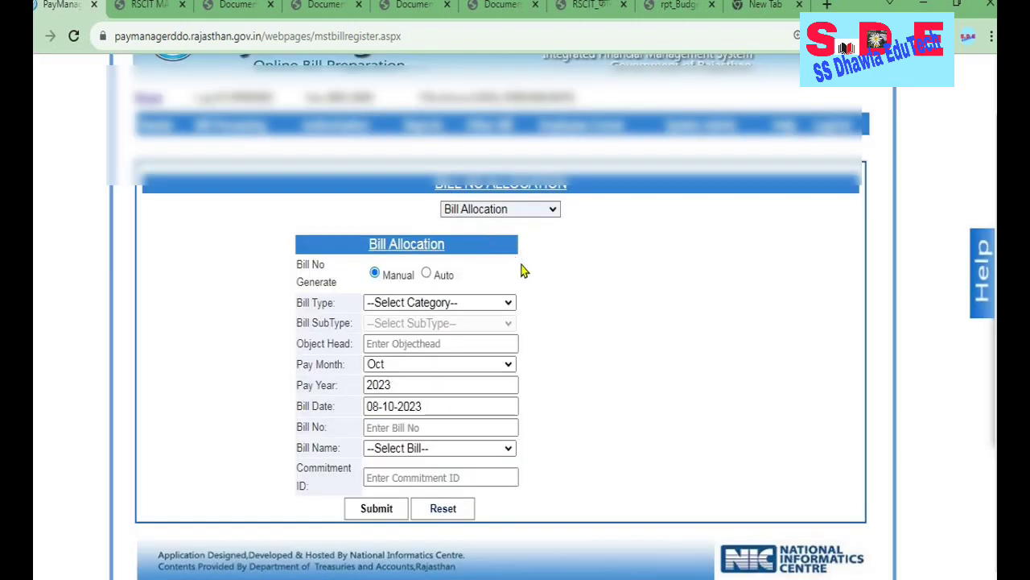
scroll(522, 270, down, 1)
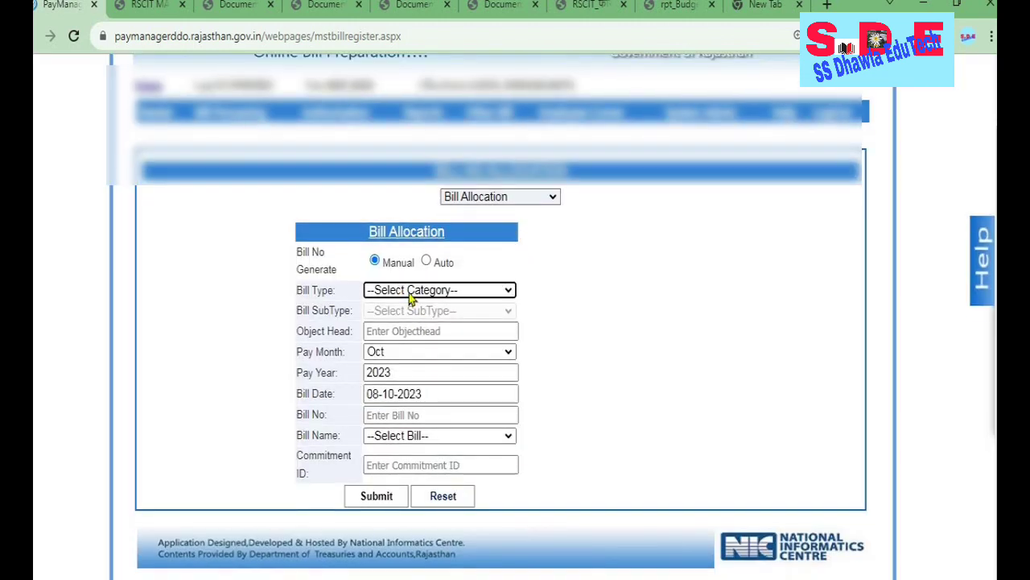
click(411, 292)
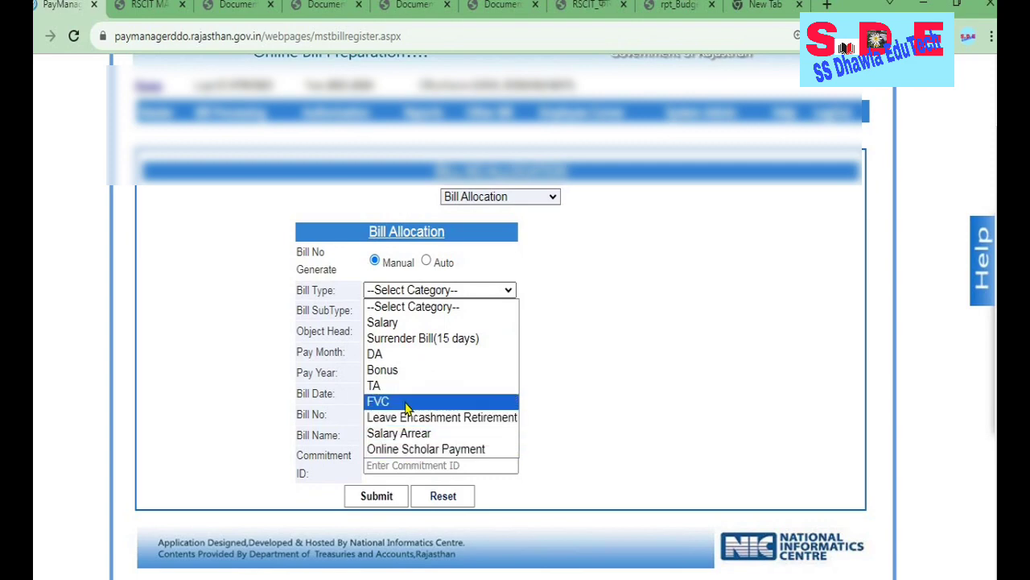
click(406, 408)
click(419, 313)
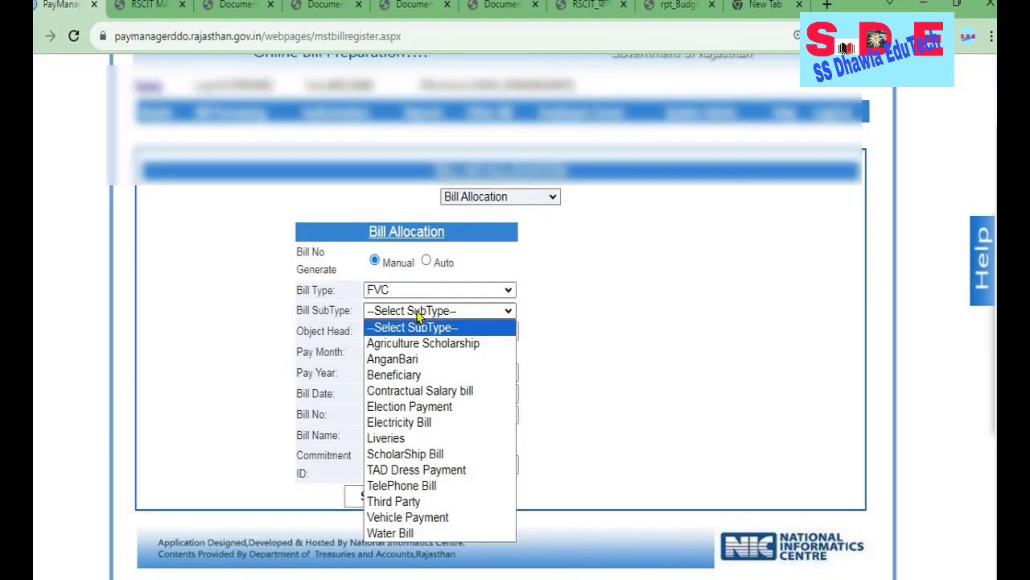
click(420, 321)
click(419, 317)
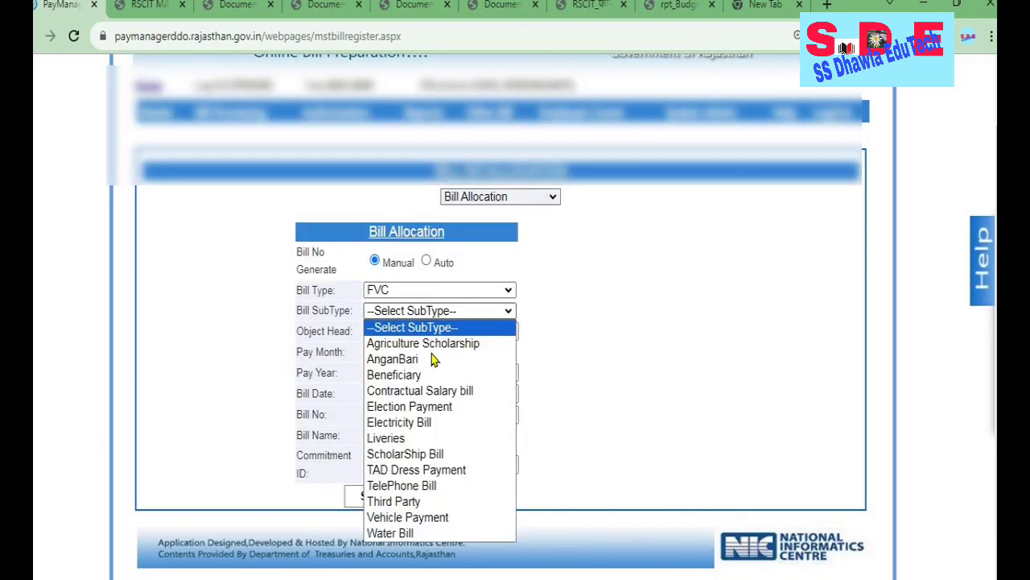
click(427, 500)
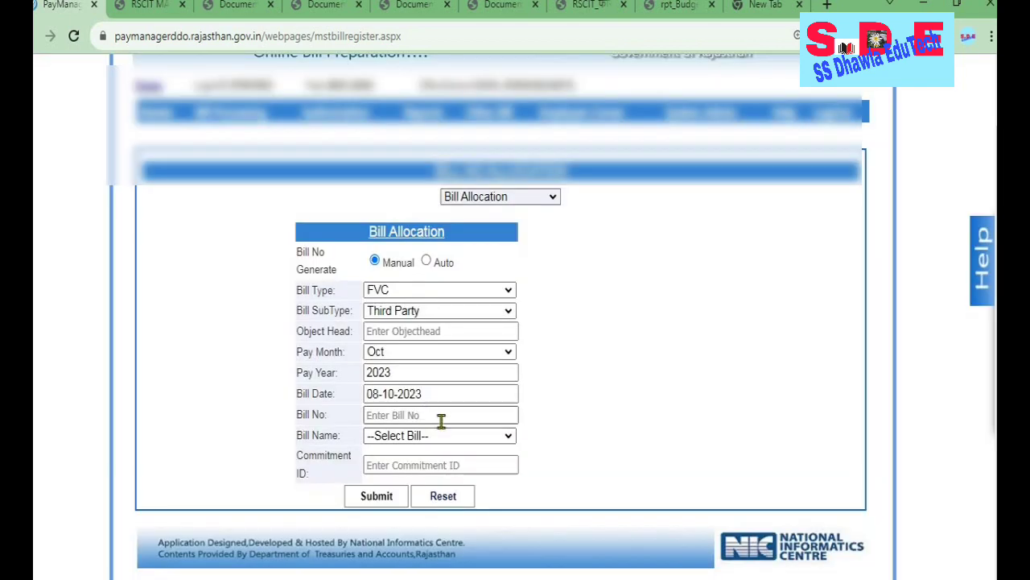
click(409, 332)
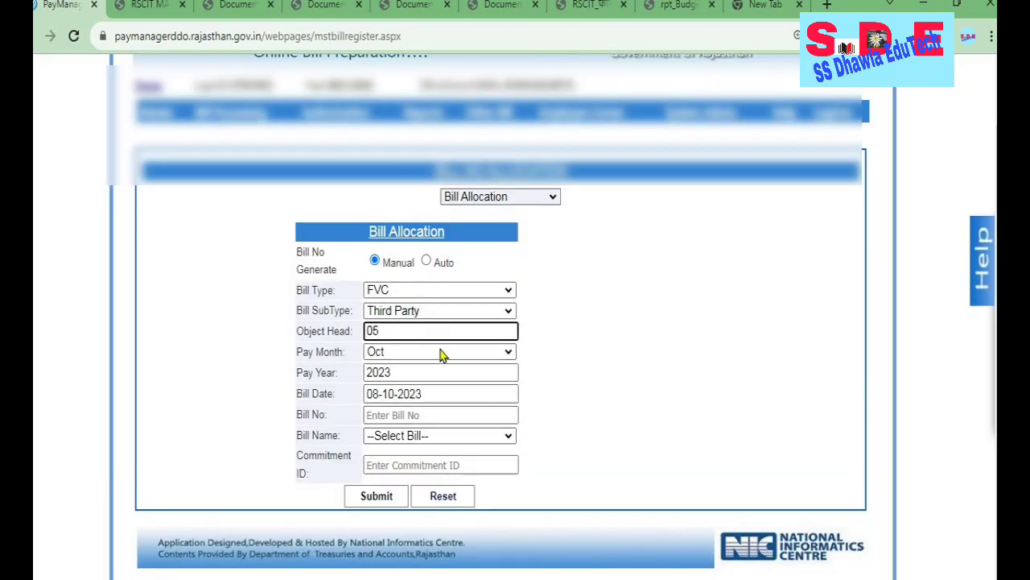
- Give it bill date 08/10/2023, bill number 01 and bill name RSCIT, then save and confirm
click(383, 396)
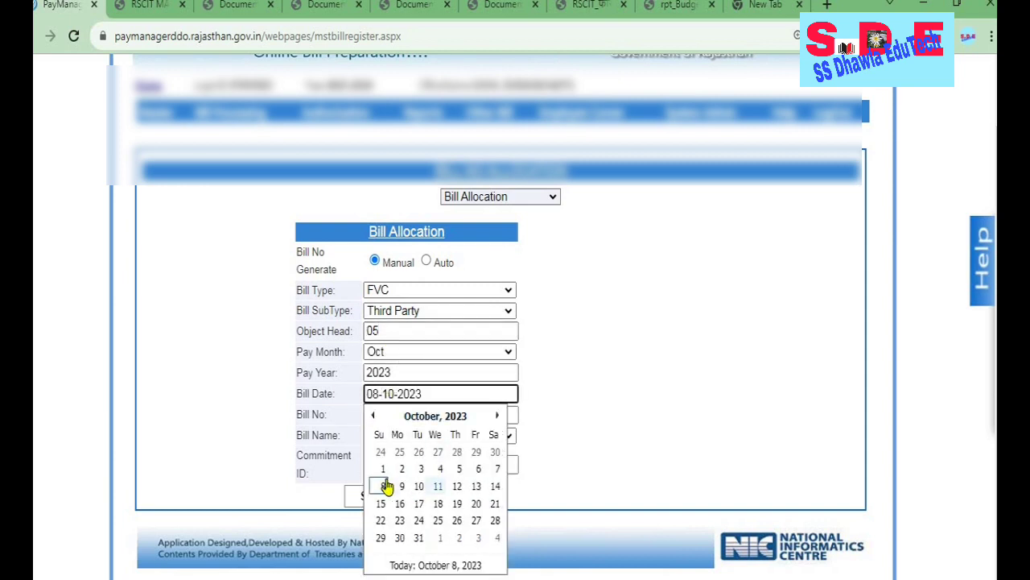
click(387, 487)
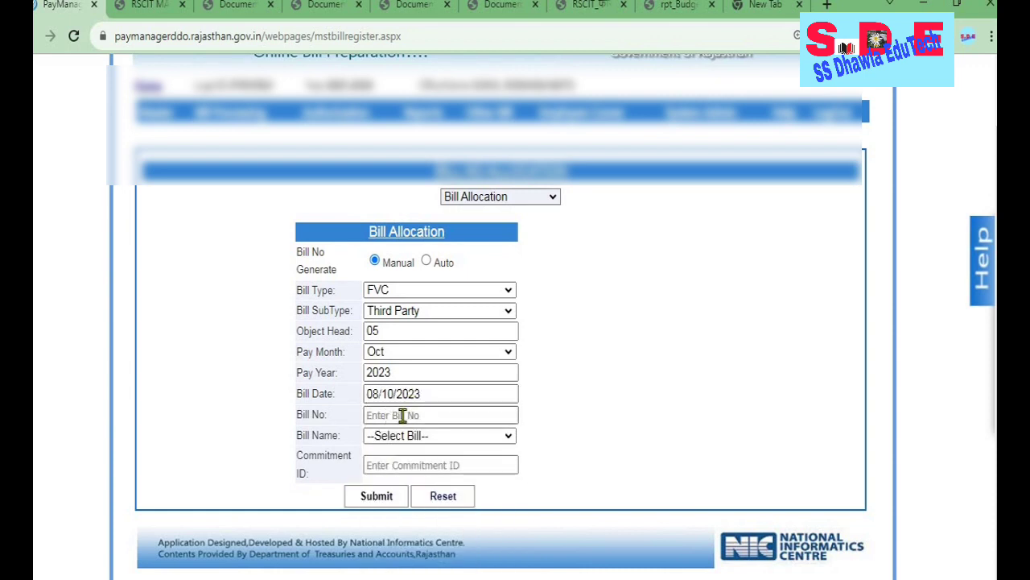
click(403, 415)
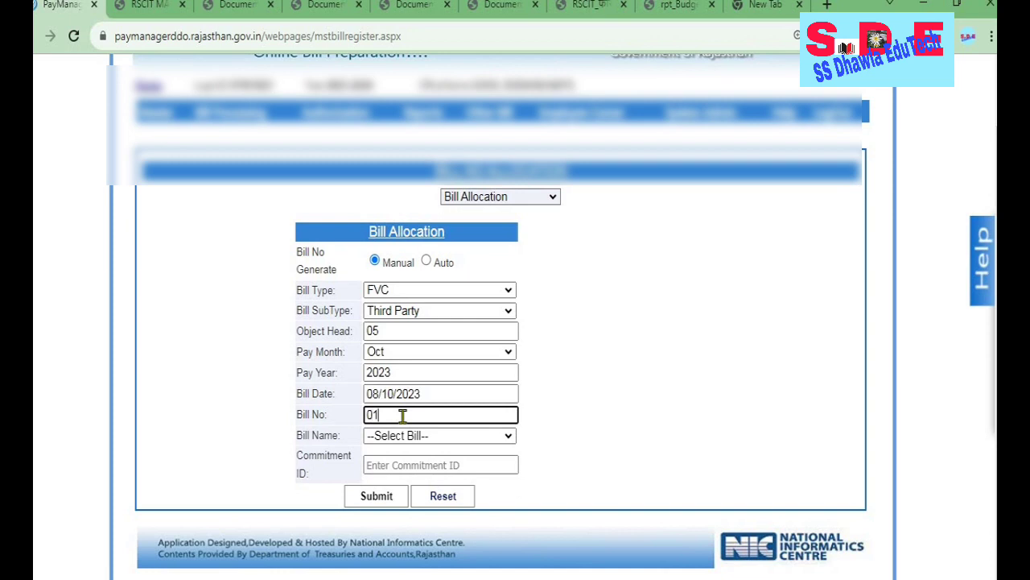
click(399, 435)
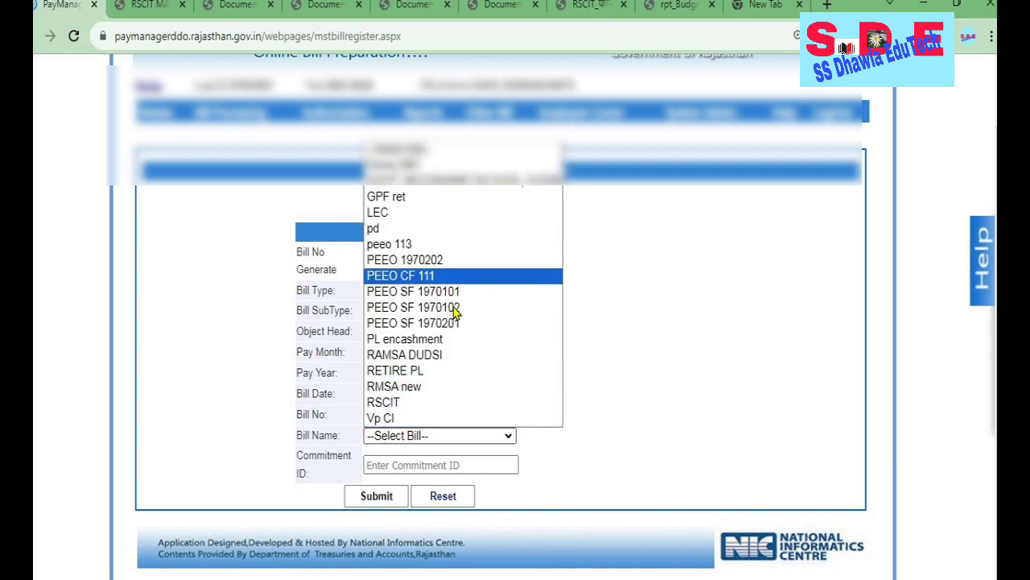
click(424, 402)
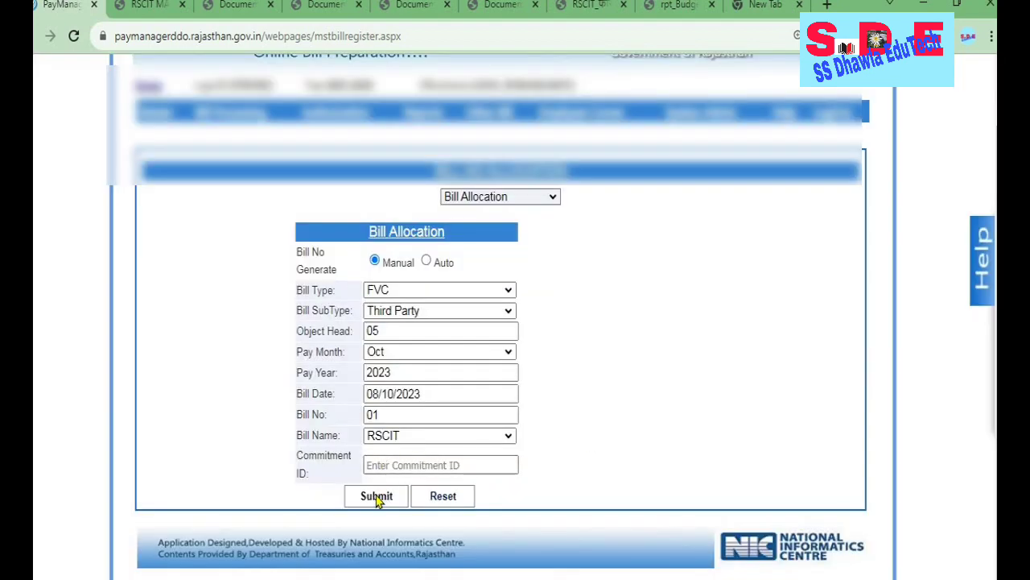
click(376, 496)
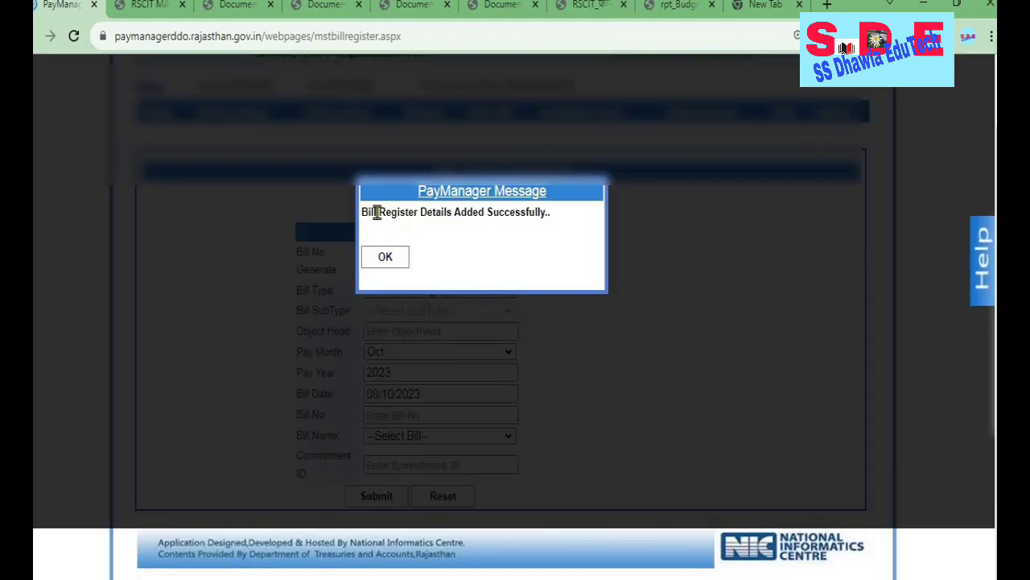
click(384, 257)
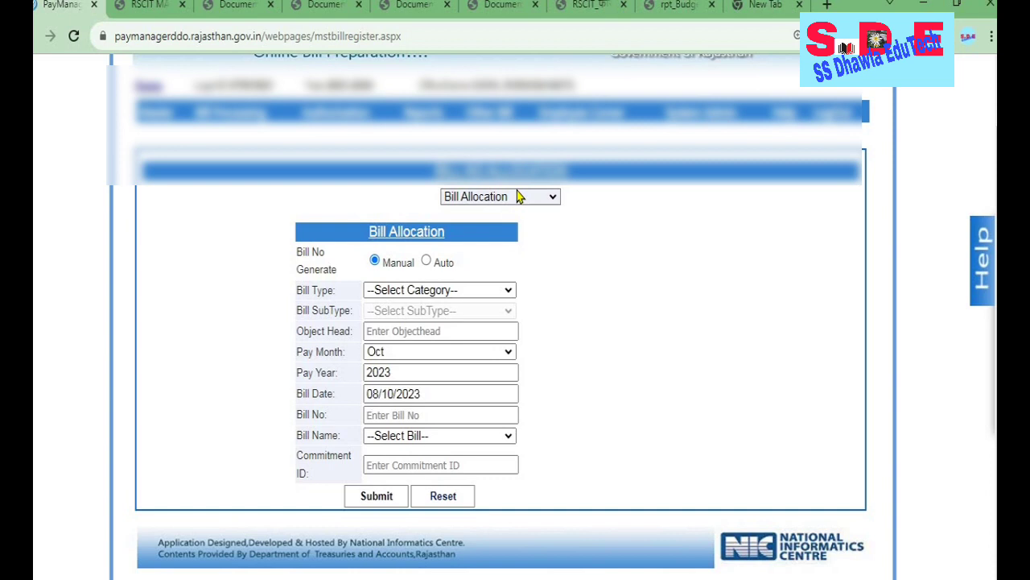
- Open the FVC Process page from Other Bill > FVC Master and select bill number 48290651
mouse_move(492, 111)
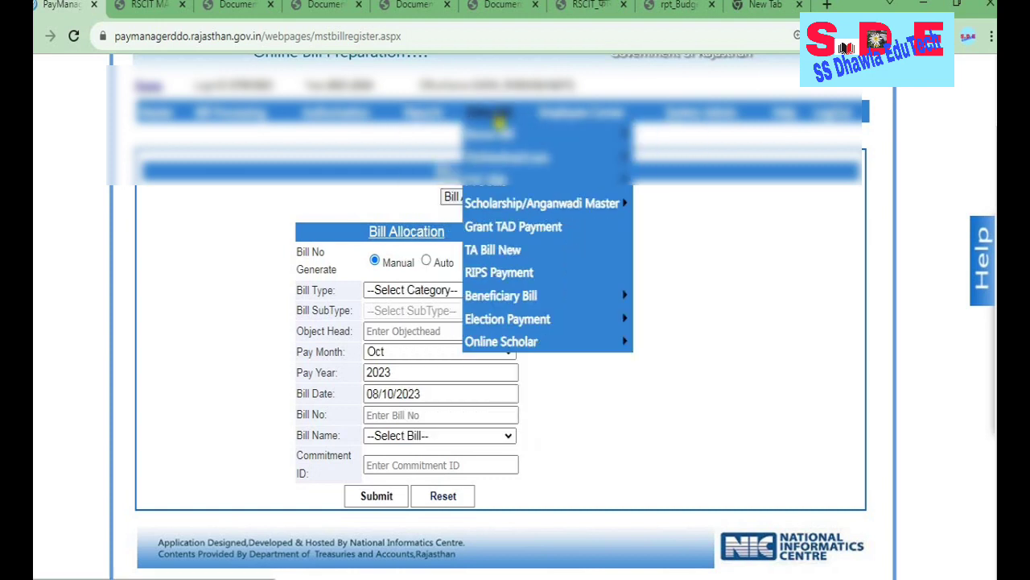
mouse_move(517, 173)
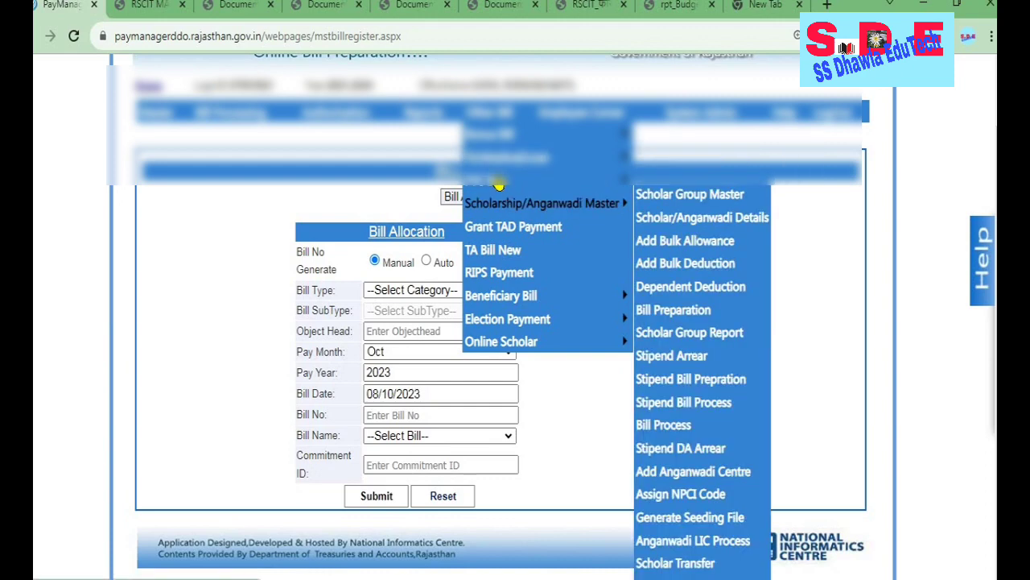
mouse_move(503, 188)
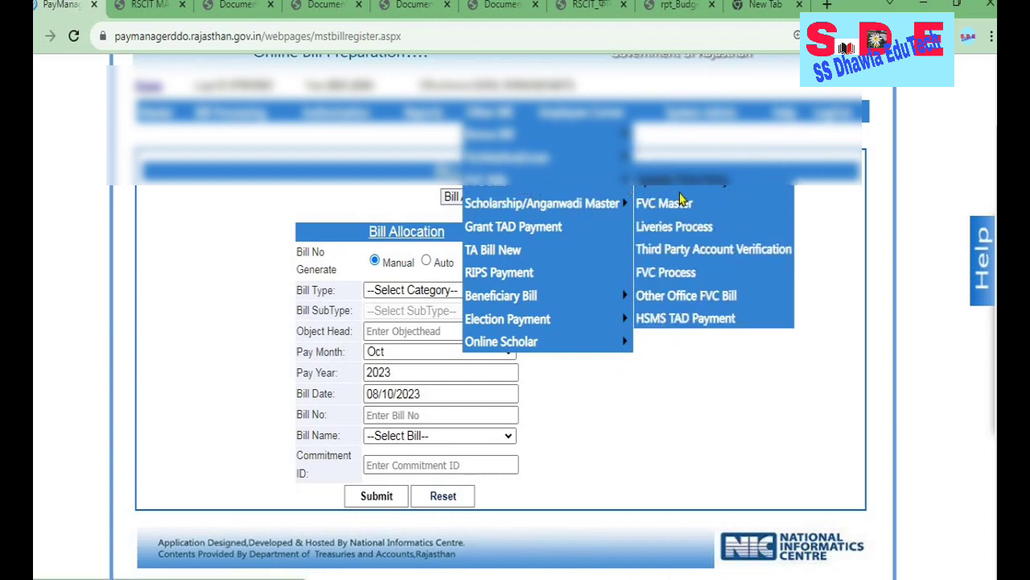
click(660, 278)
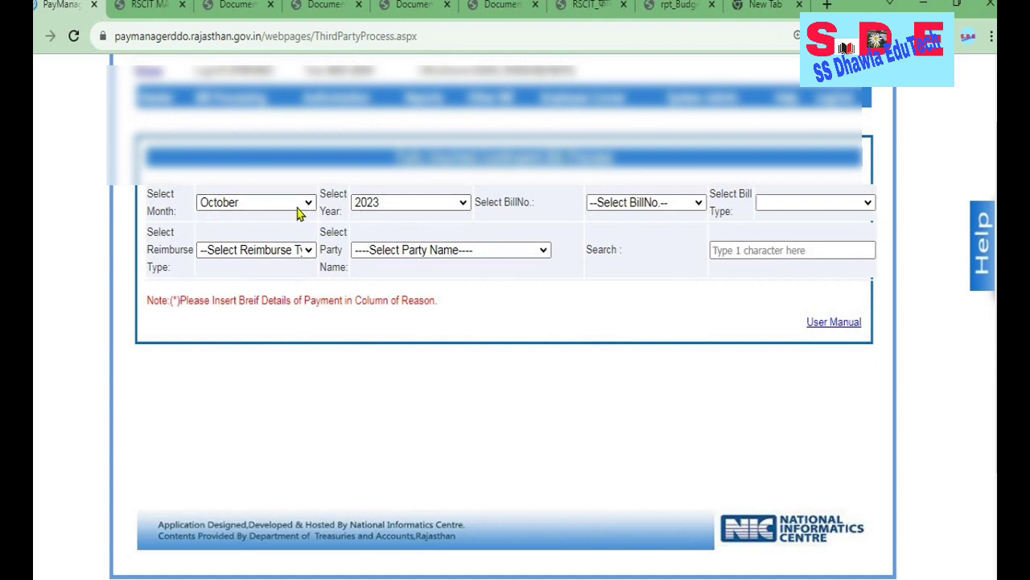
click(615, 205)
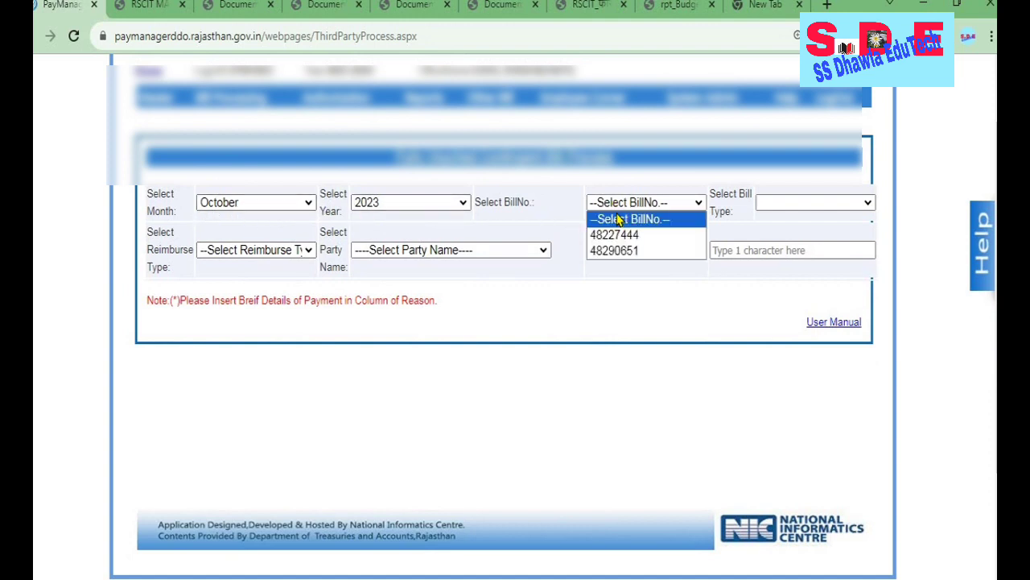
click(646, 253)
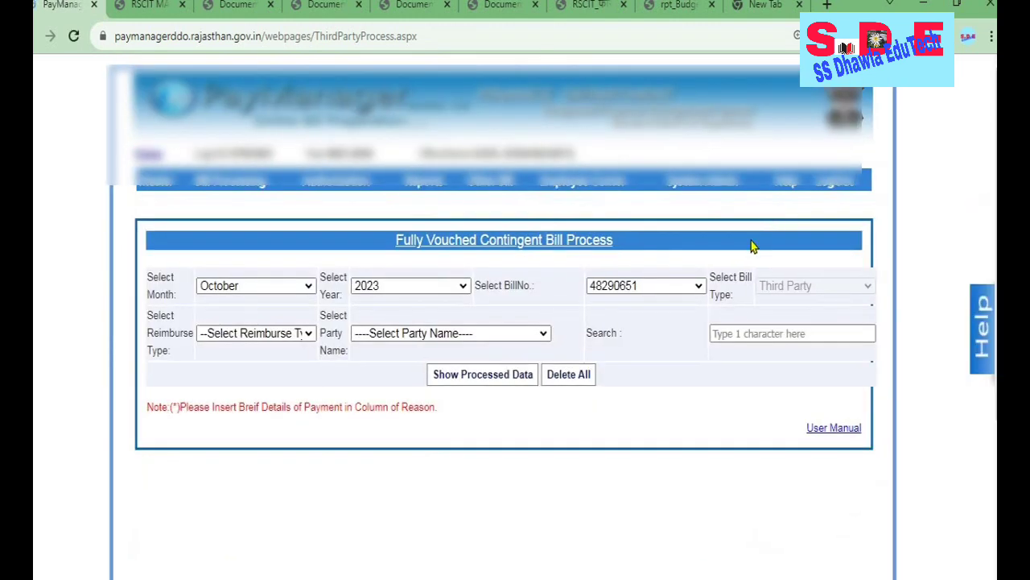
- Set the reimburse type to Reimbursement and choose the payee to load their details
click(231, 337)
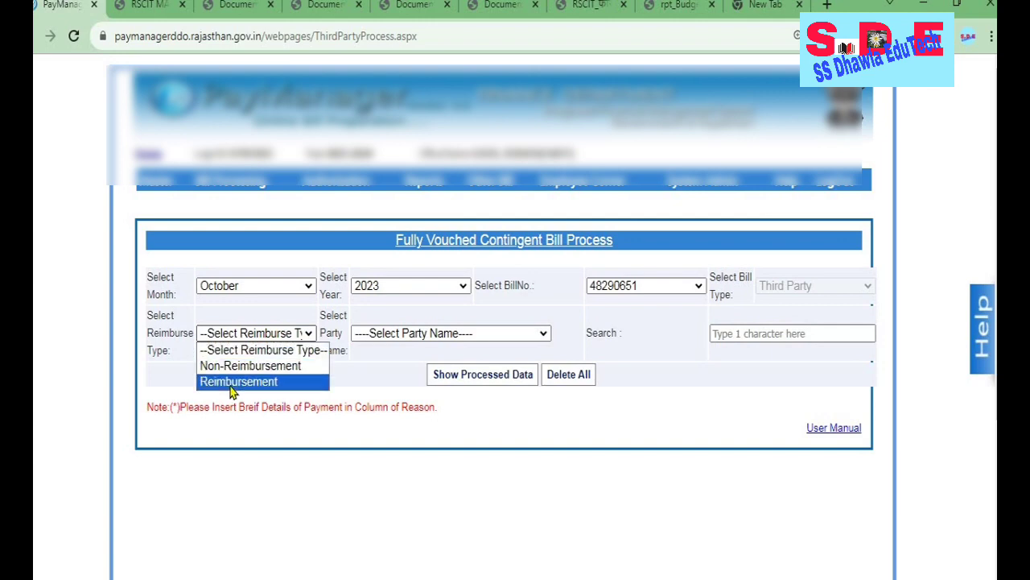
click(231, 382)
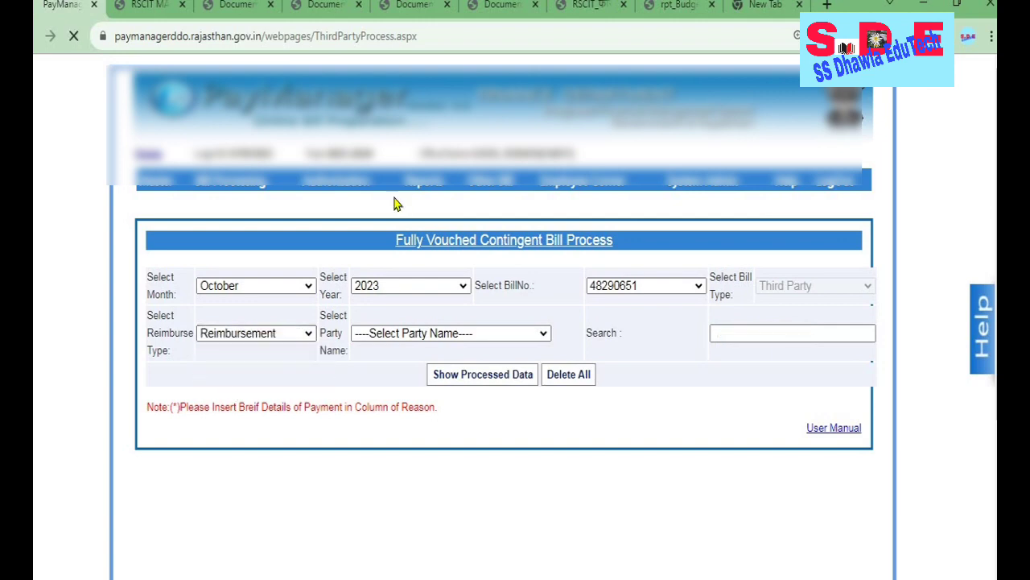
click(376, 342)
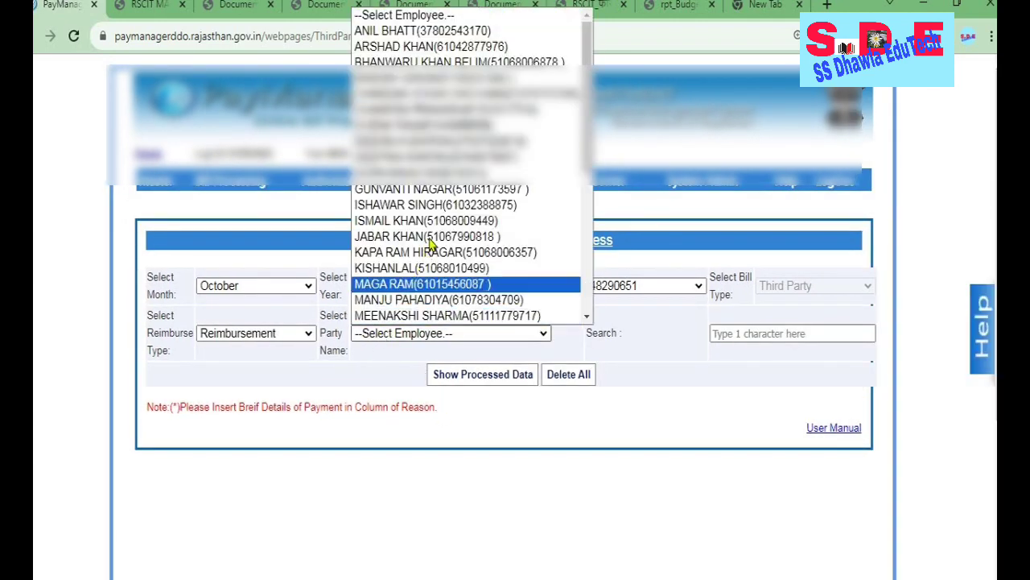
scroll(423, 274, down, 3)
click(422, 268)
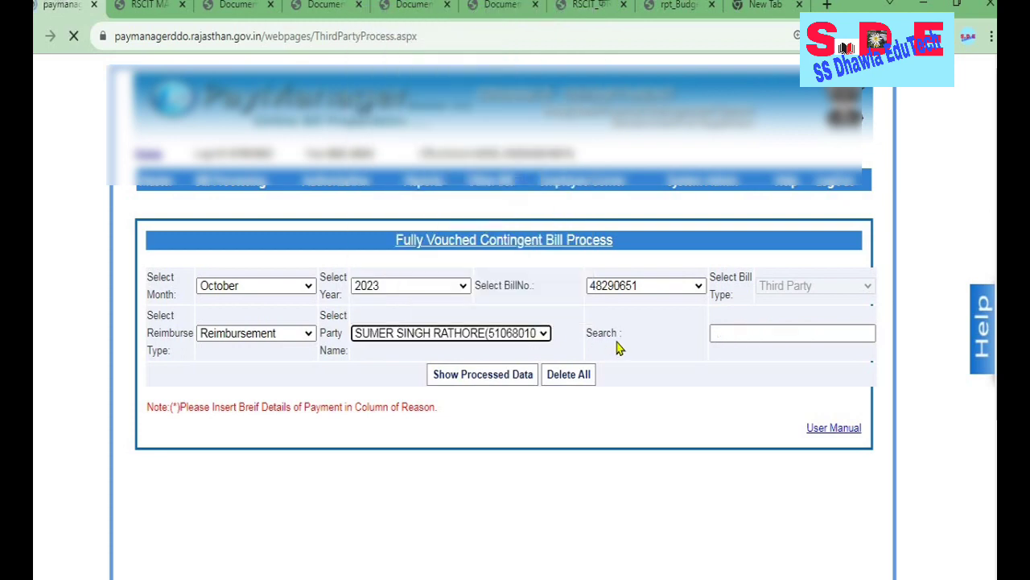
scroll(731, 338, down, 2)
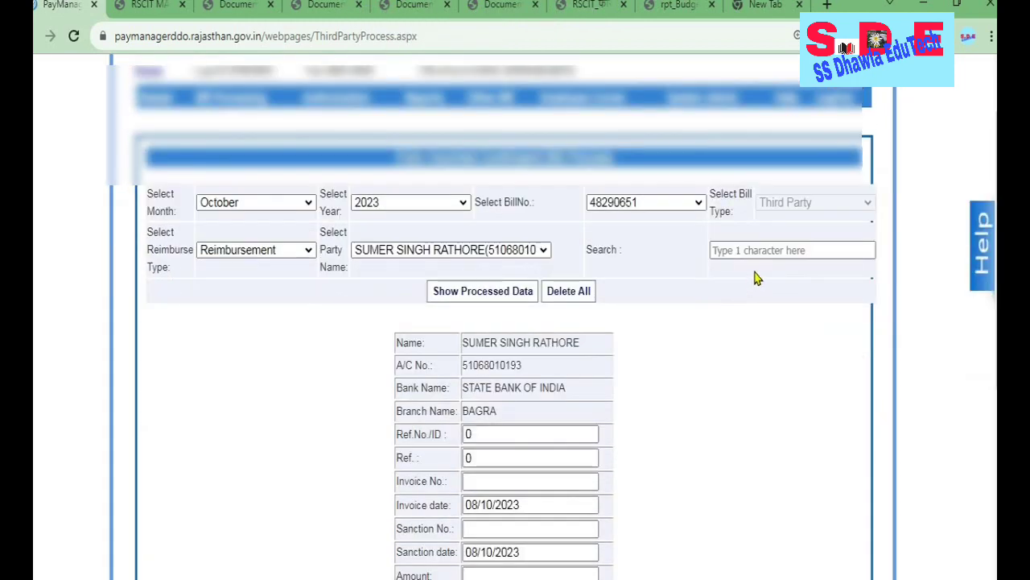
- Change Ref.No./ID to 0 and enter invoice number 5660 dated 05/03/2016
scroll(749, 274, down, 1)
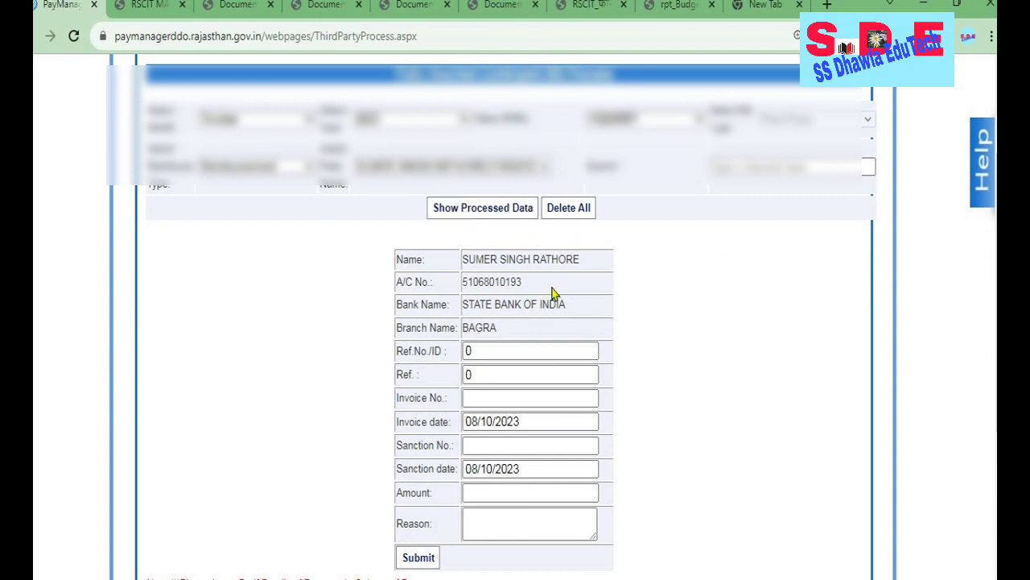
scroll(561, 345, down, 1)
scroll(561, 345, down, 1)
scroll(547, 347, up, 1)
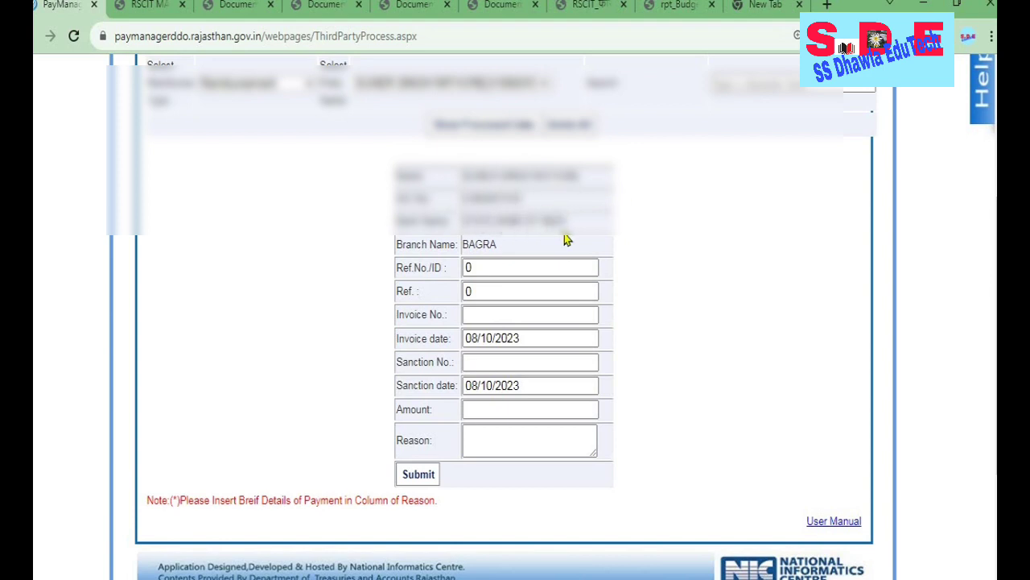
click(554, 269)
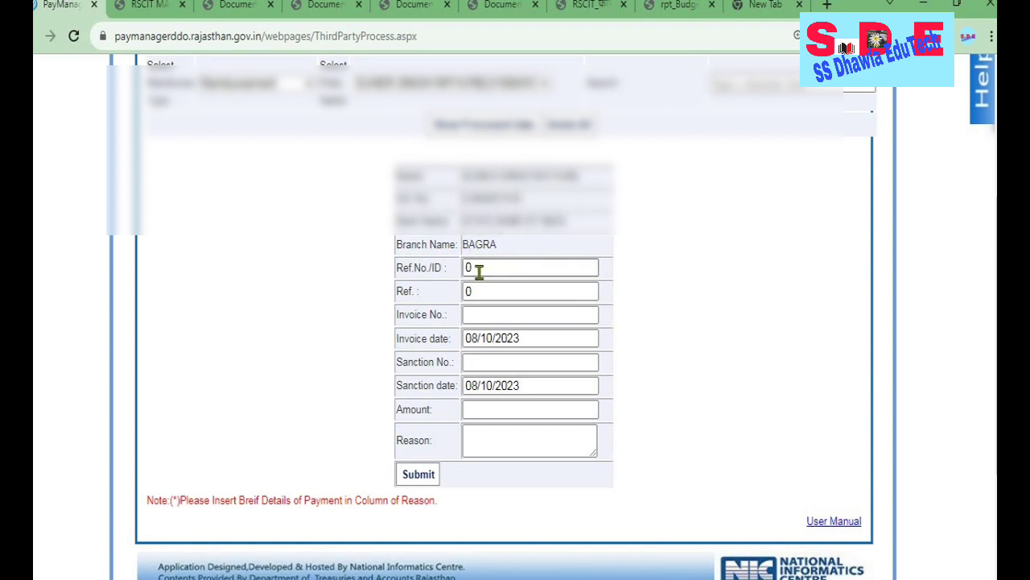
key(BackSpace)
text(0)
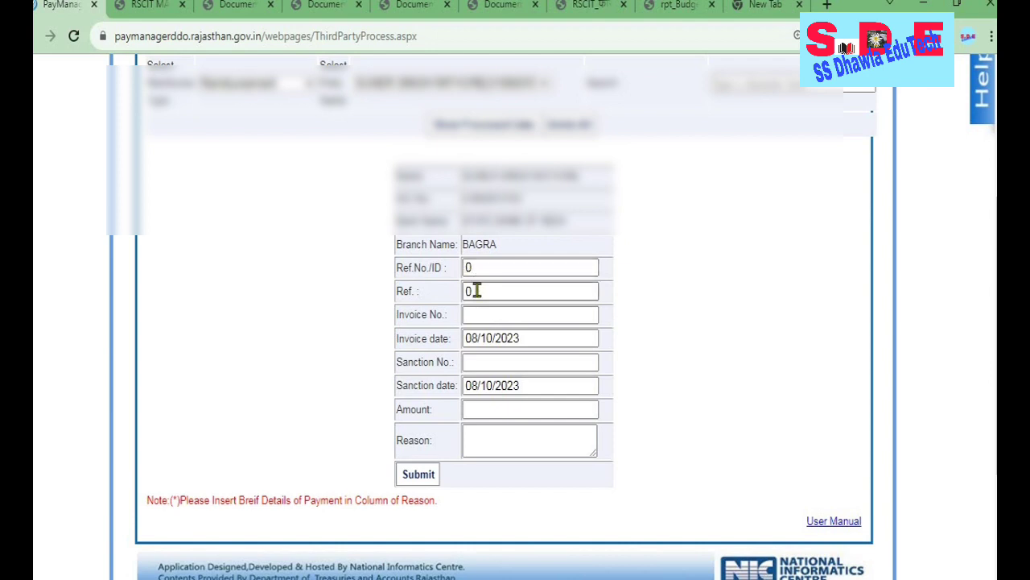
click(472, 317)
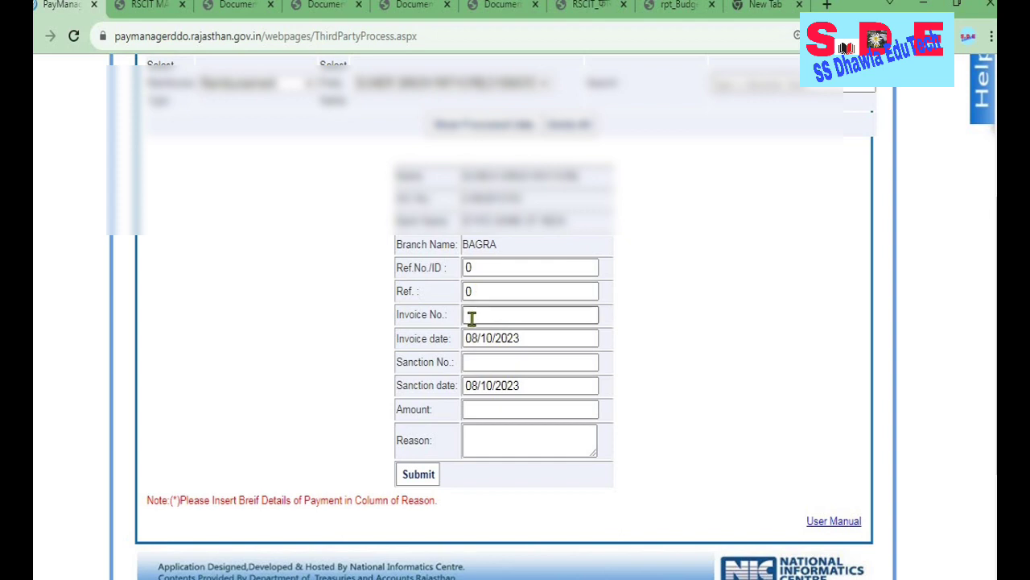
click(472, 317)
- Enter sanction 861 dated 06/10/2023, amount 3375, reason 'RSCIT FEE REIMBURSMENT', and submit
click(489, 361)
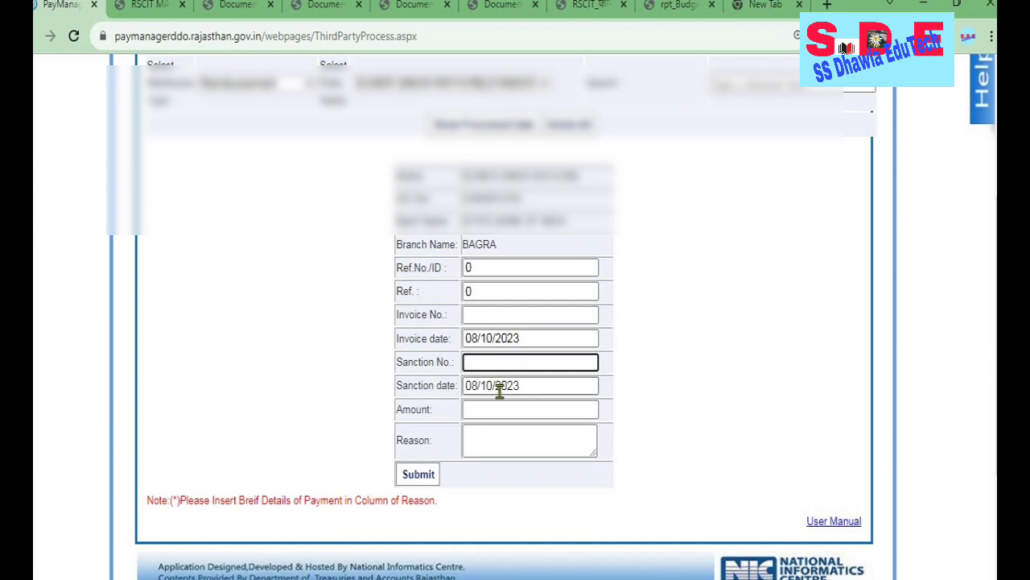
click(499, 386)
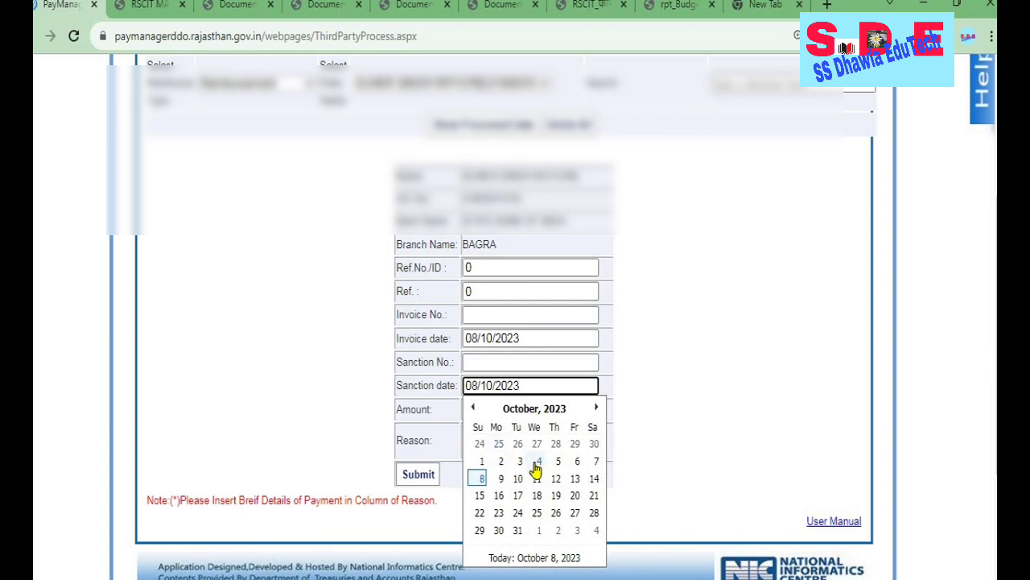
click(538, 461)
click(486, 409)
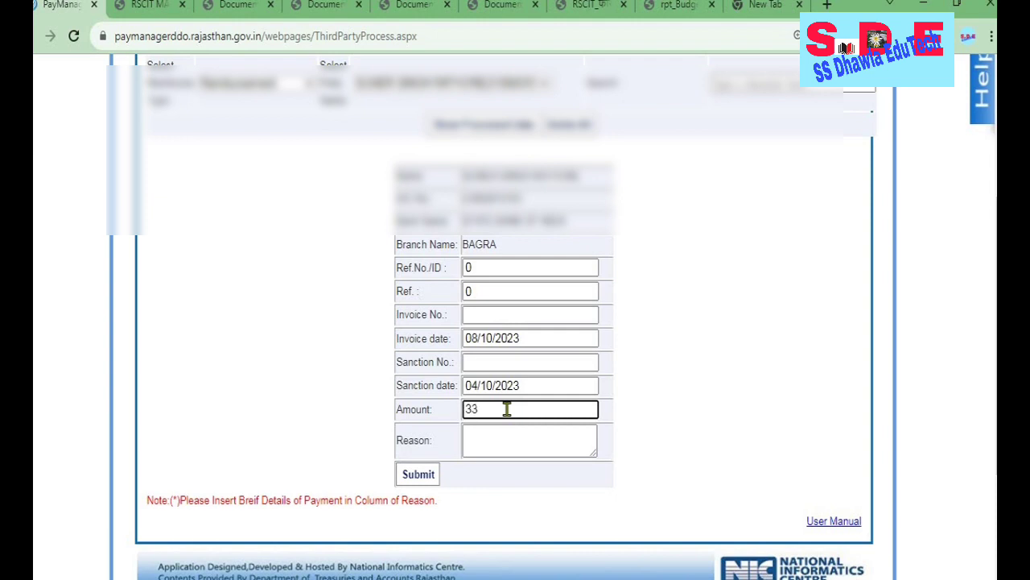
click(517, 452)
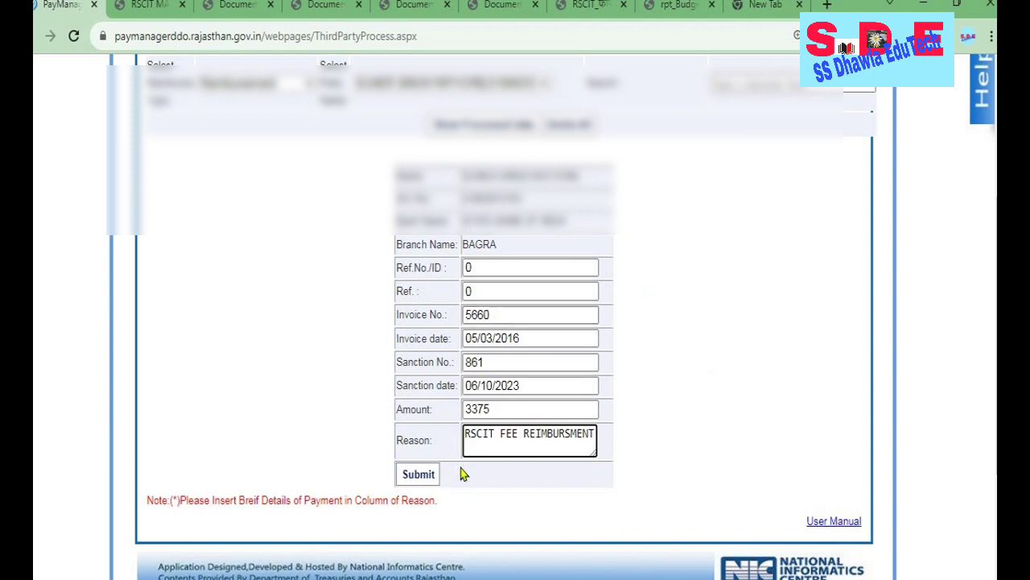
click(422, 478)
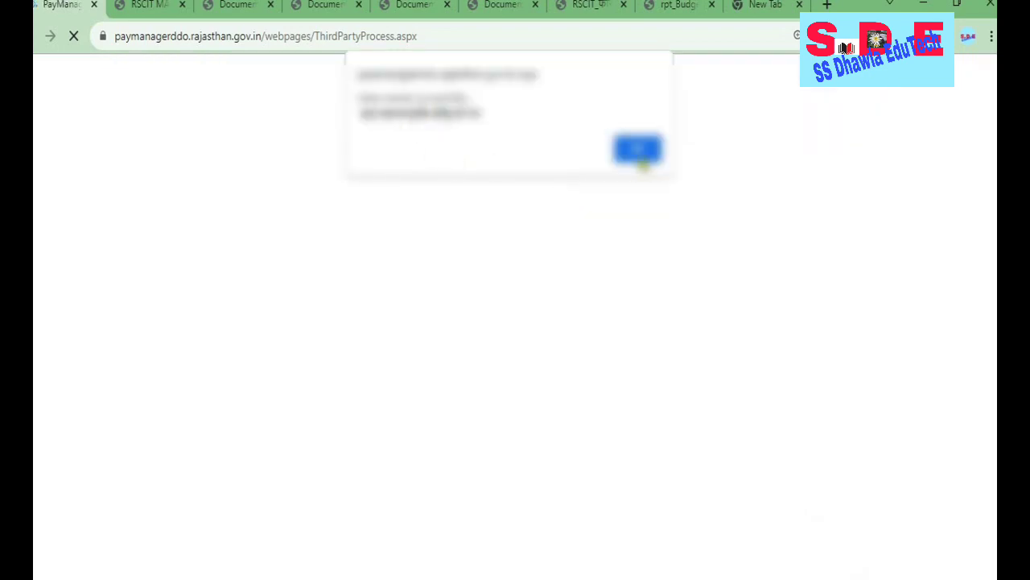
- Accept the alert and check the processed row showing invoice 5660 for 3375.00
click(638, 150)
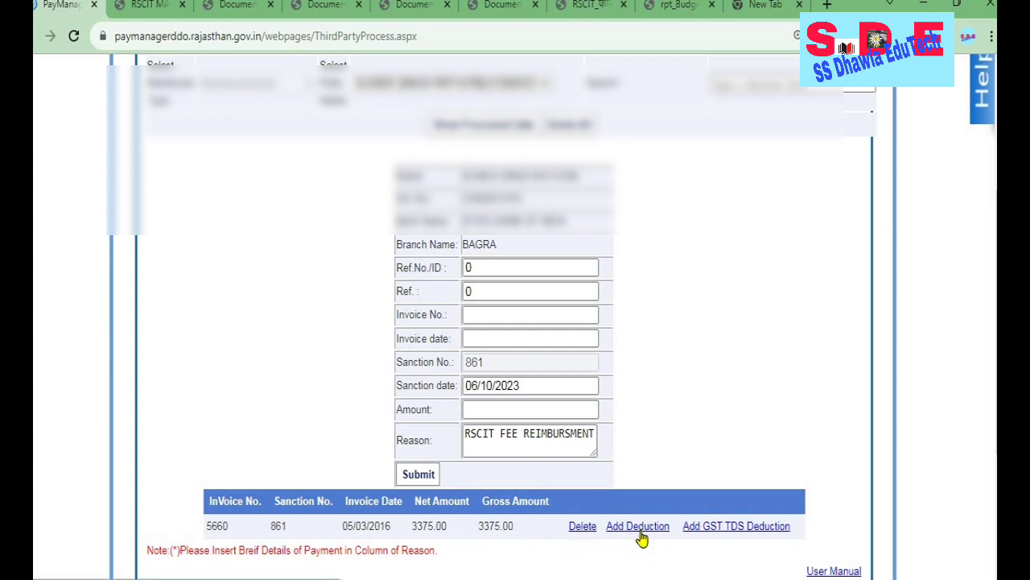
scroll(728, 362, up, 2)
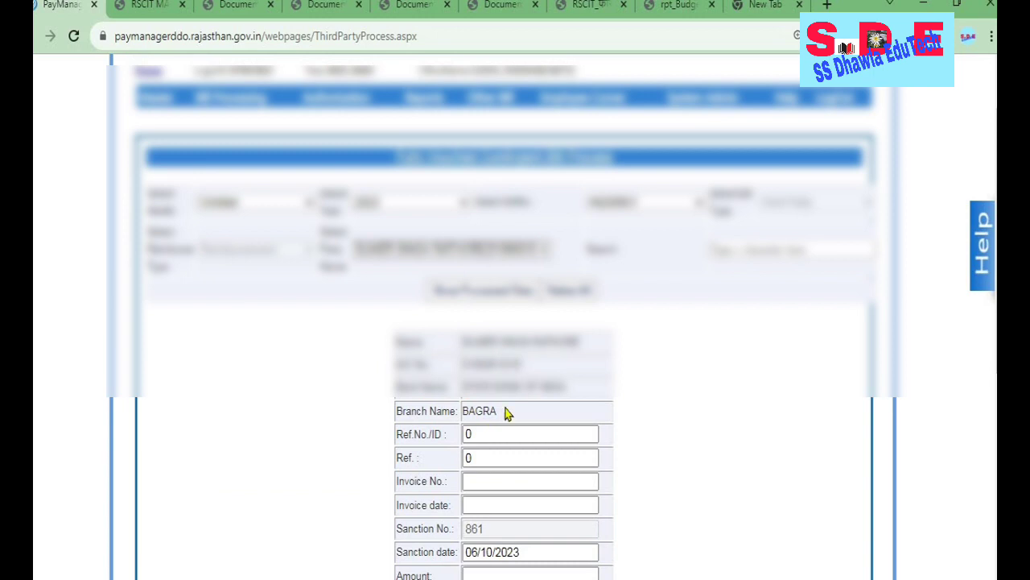
- Open Other Bill > FVC Bills > FVC Master and list existing payees of the chosen FVC type
mouse_move(426, 99)
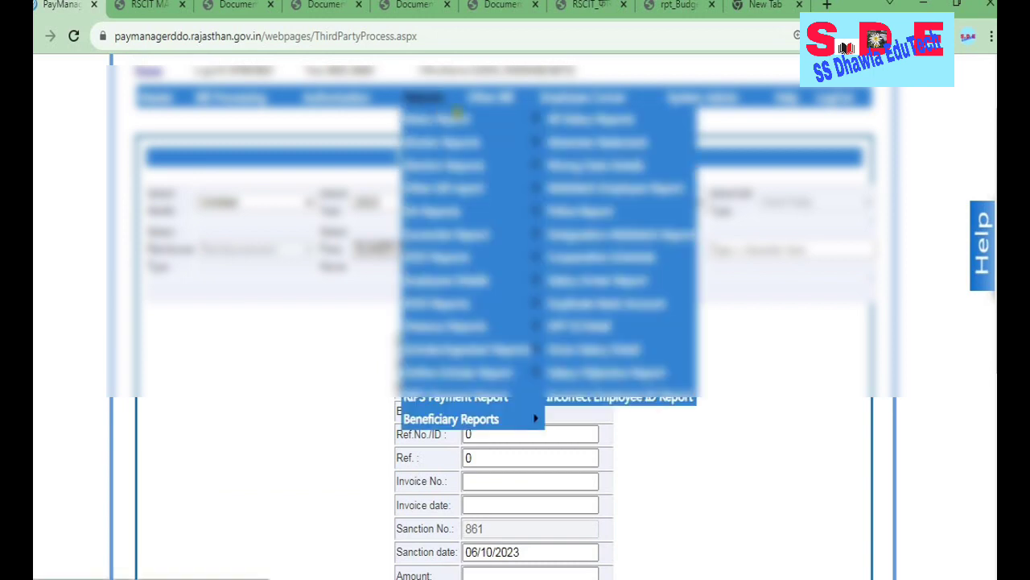
mouse_move(489, 100)
mouse_move(524, 167)
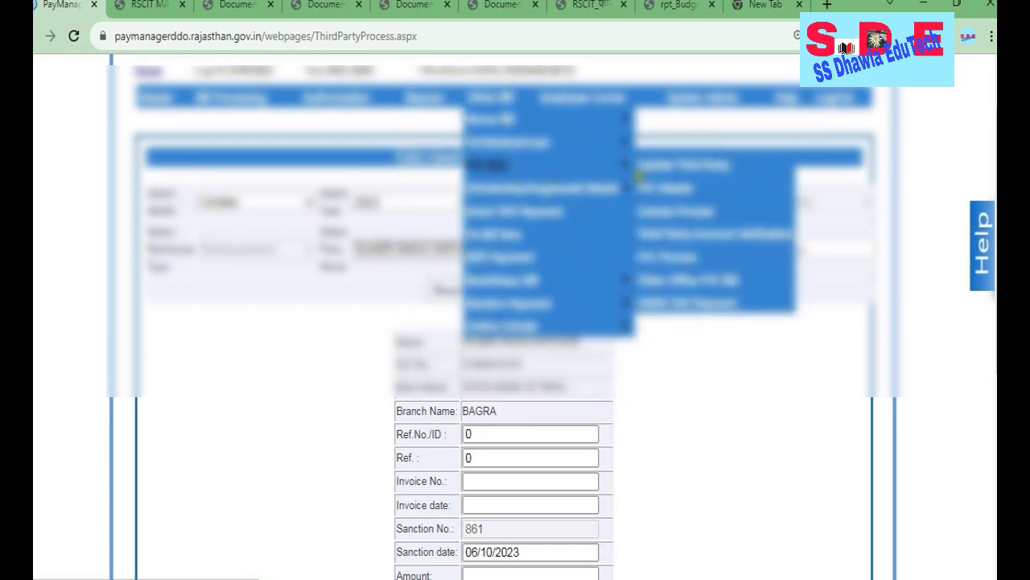
click(662, 193)
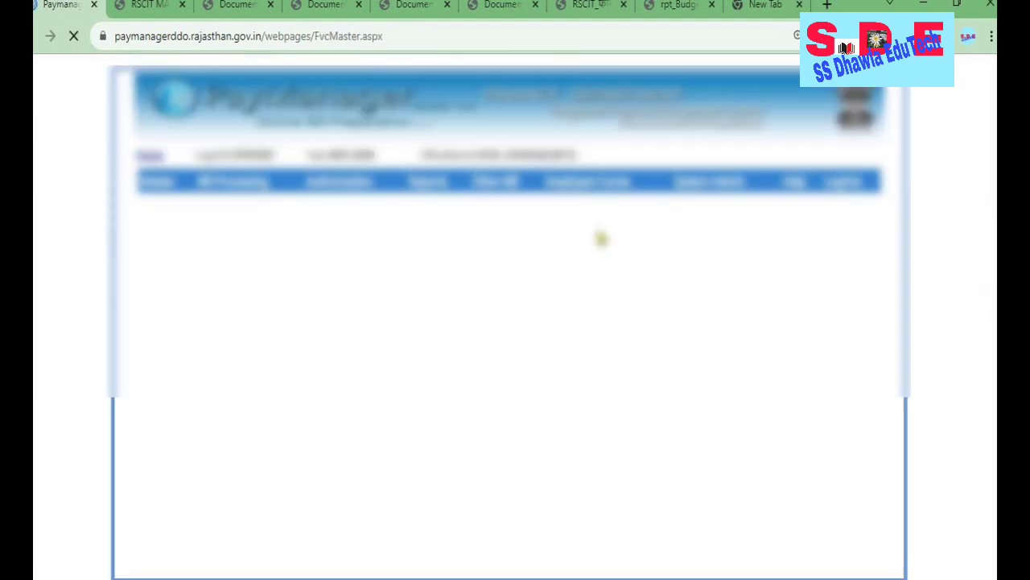
scroll(588, 265, down, 2)
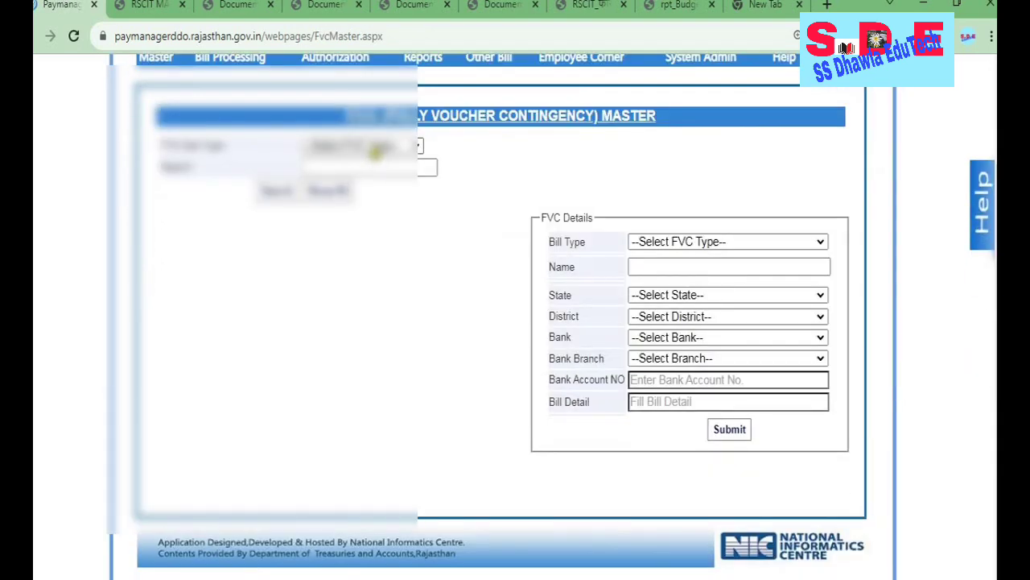
click(374, 153)
click(346, 193)
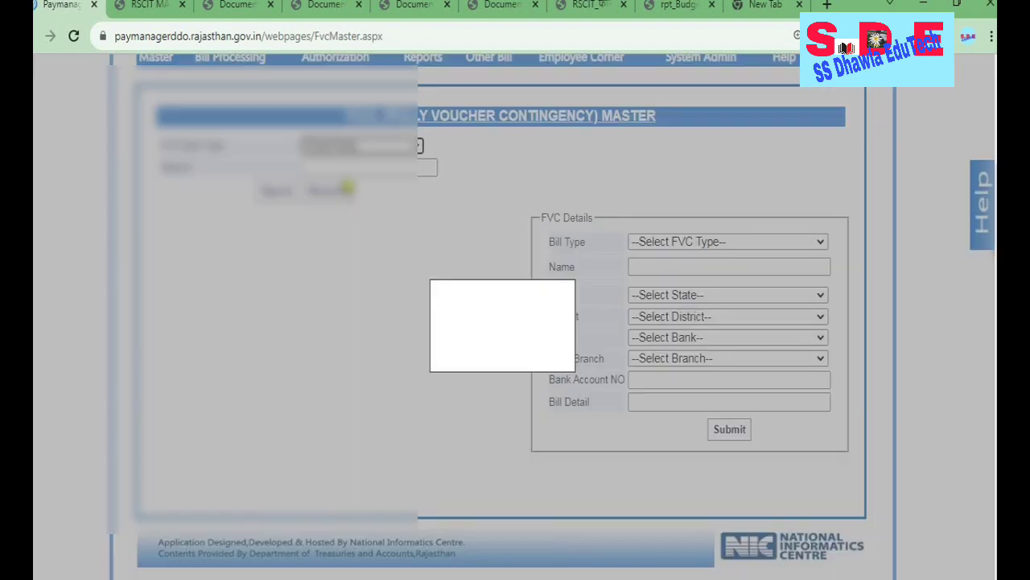
scroll(381, 288, down, 4)
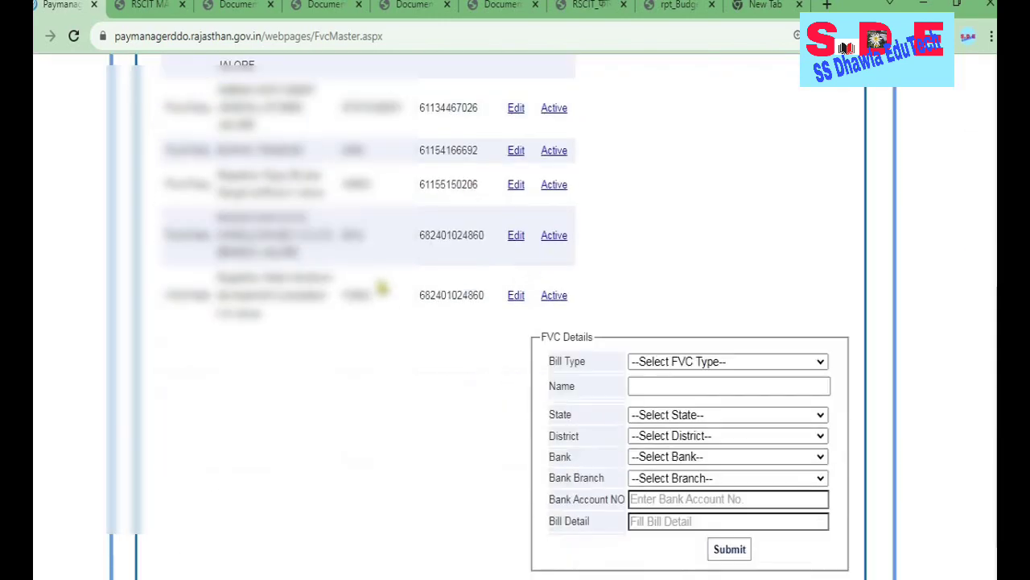
scroll(382, 287, down, 1)
scroll(385, 290, up, 5)
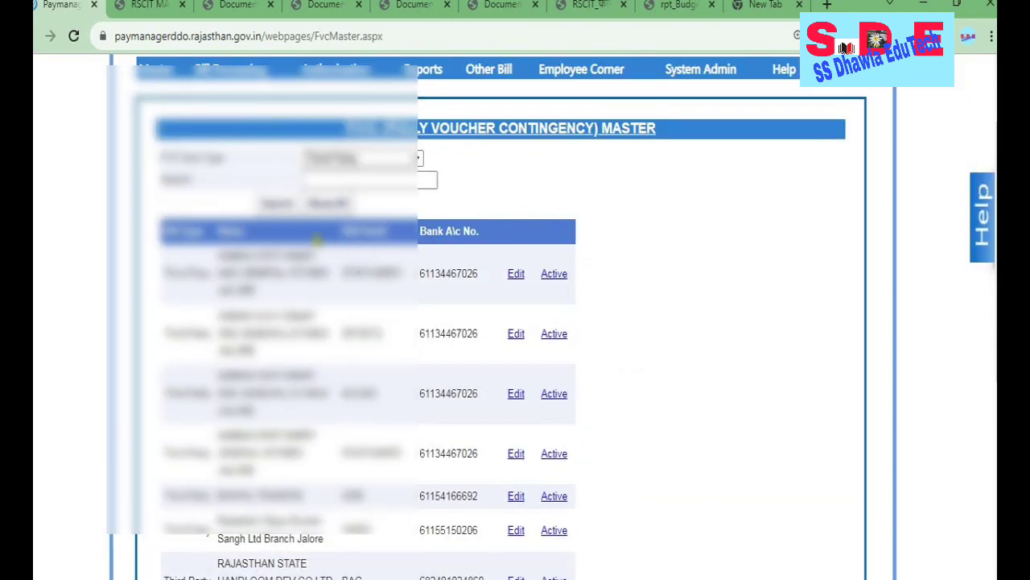
scroll(701, 293, down, 5)
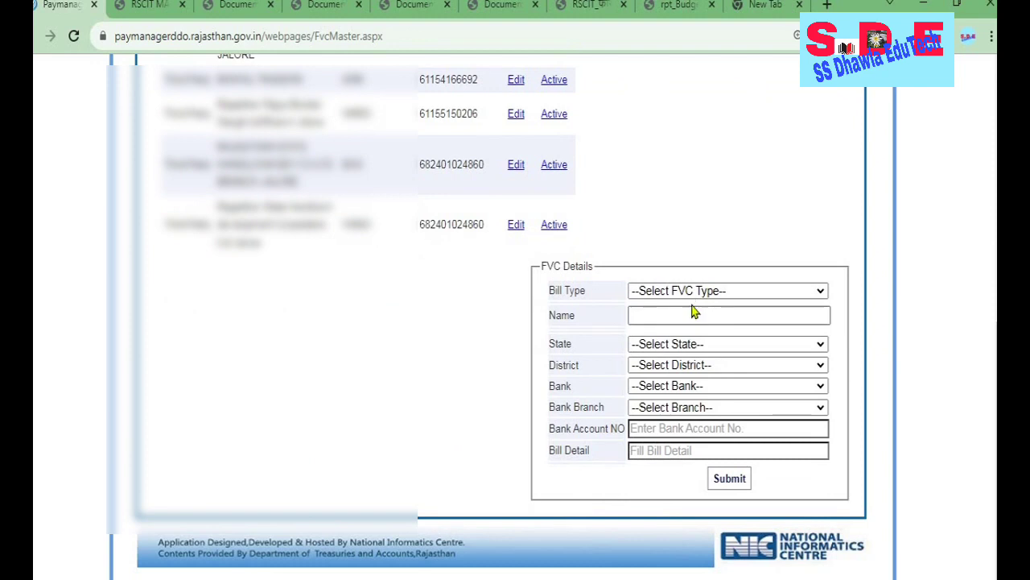
- Start a Third Party payee named abc with state Rajasthan, leaving the IFSC code empty
click(694, 296)
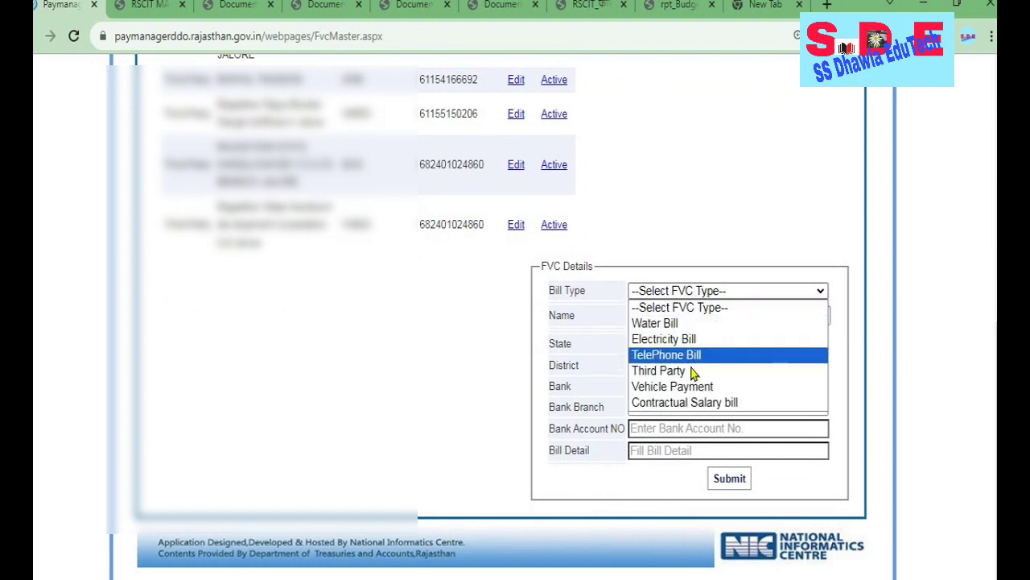
click(690, 368)
click(684, 314)
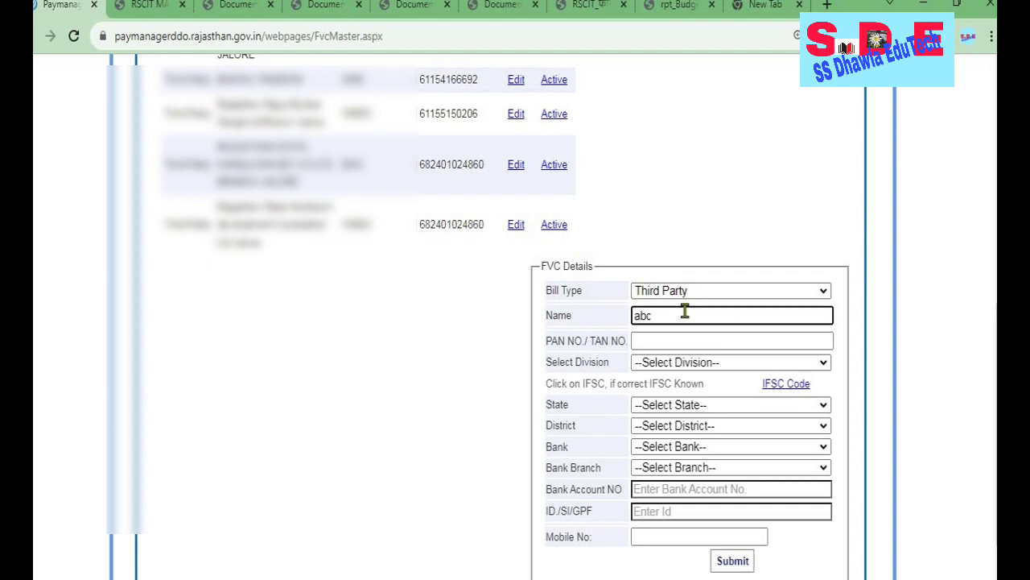
click(675, 364)
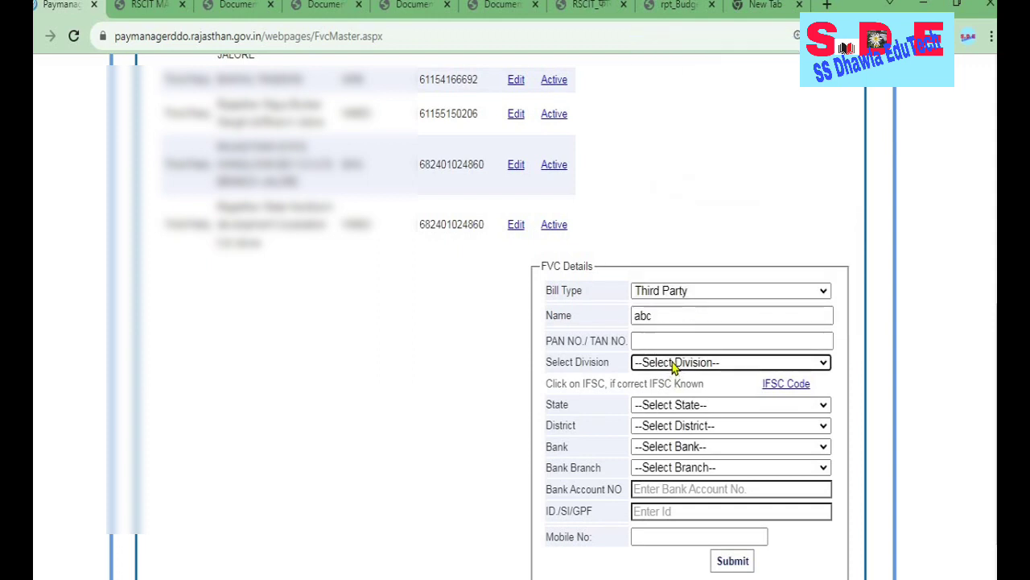
click(777, 385)
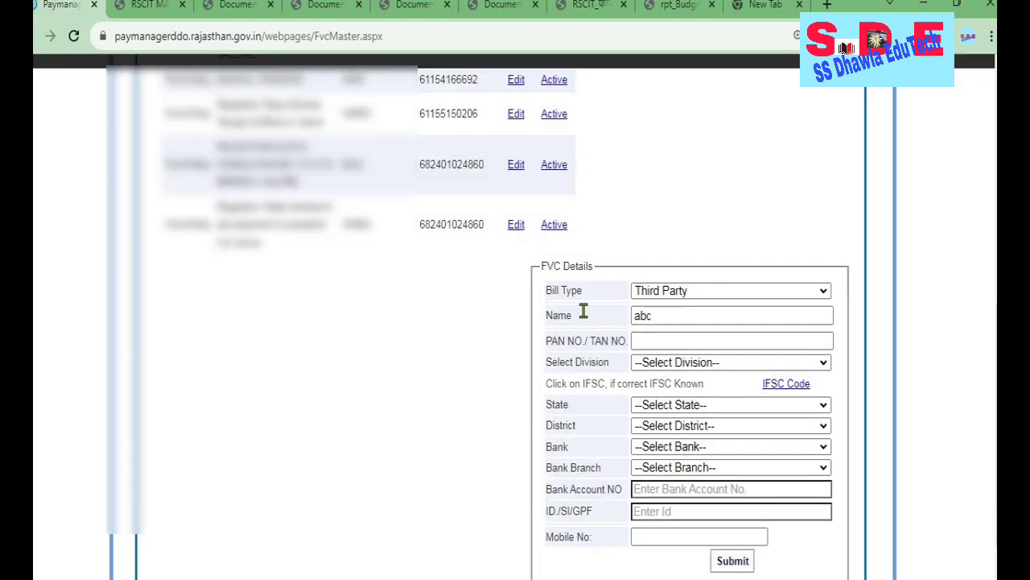
scroll(730, 345, down, 1)
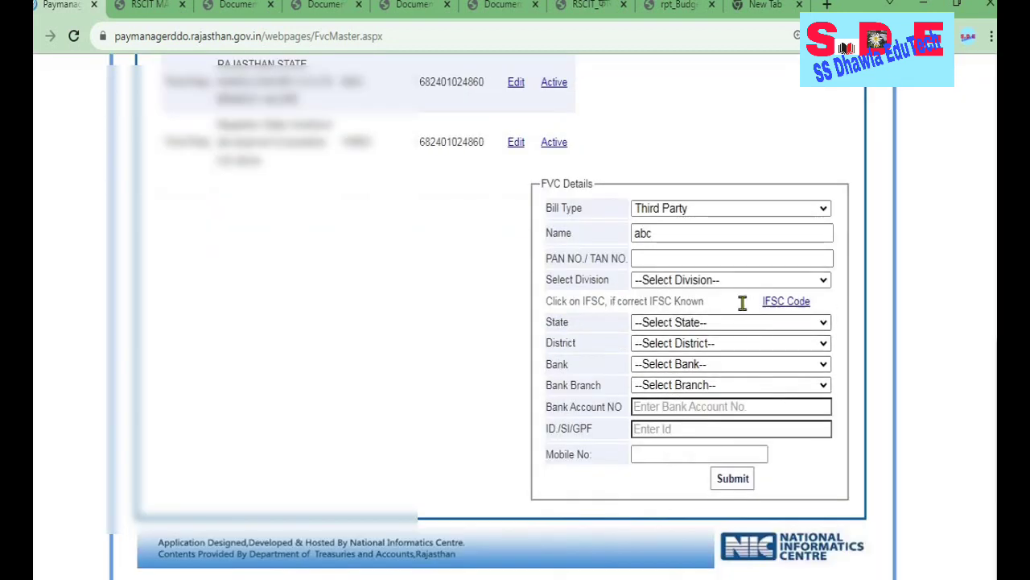
click(698, 324)
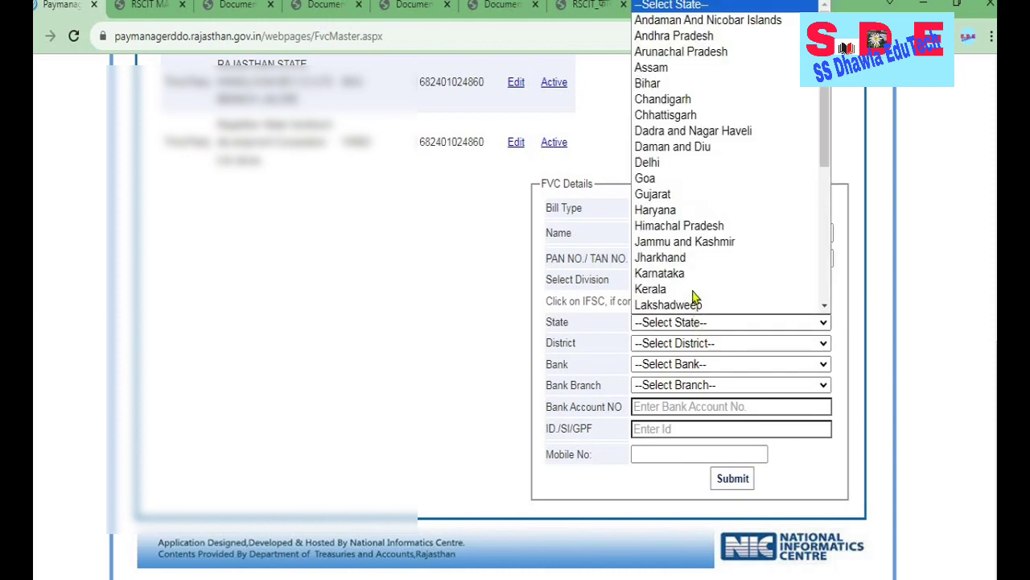
scroll(695, 272, down, 3)
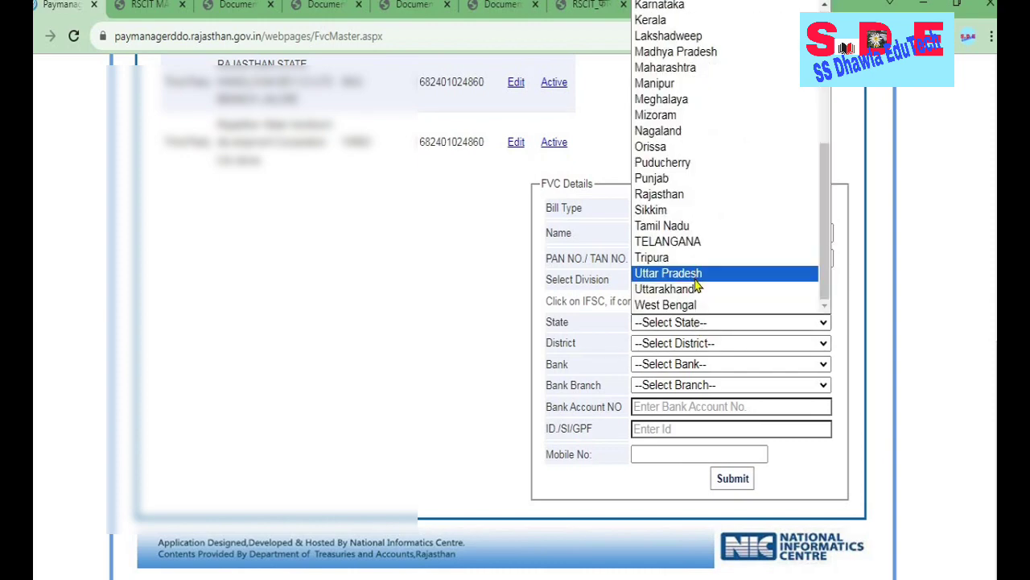
click(676, 194)
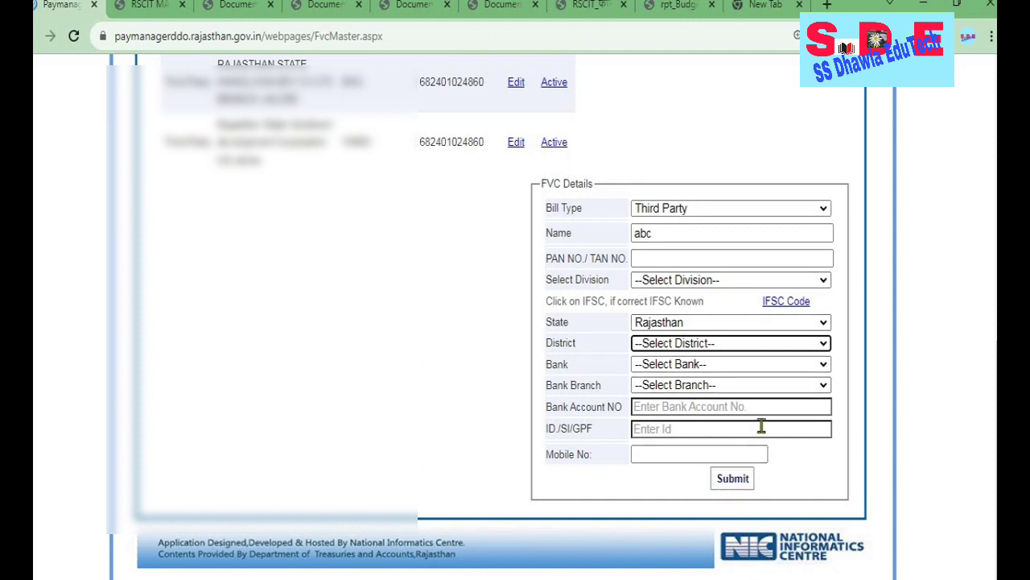
scroll(759, 423, up, 1)
click(785, 382)
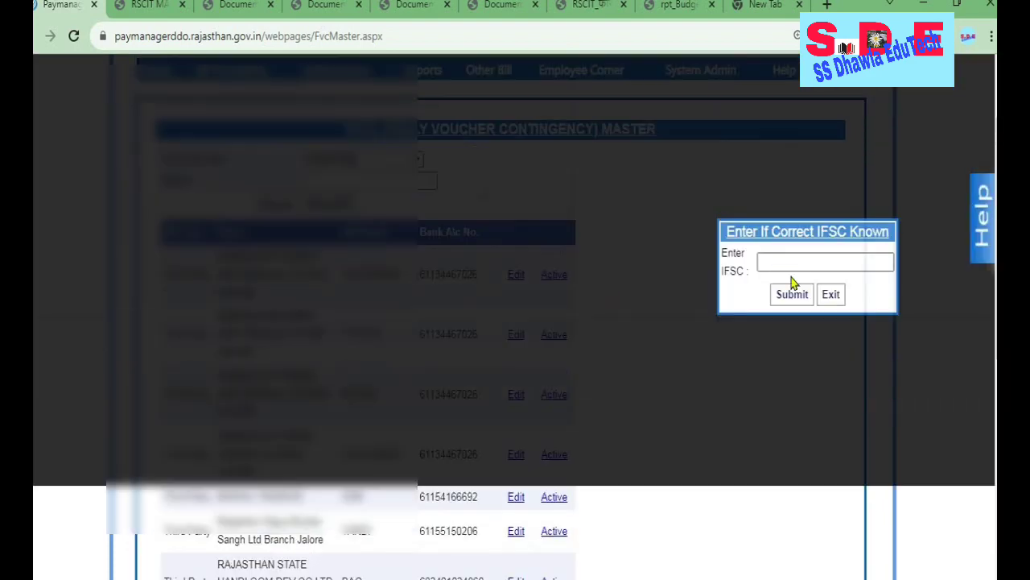
click(798, 260)
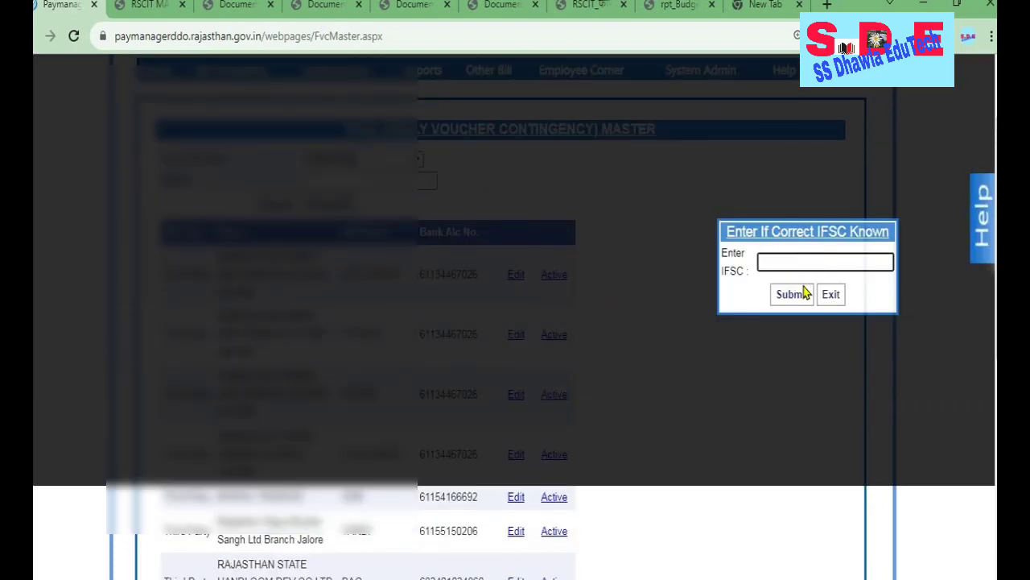
click(832, 295)
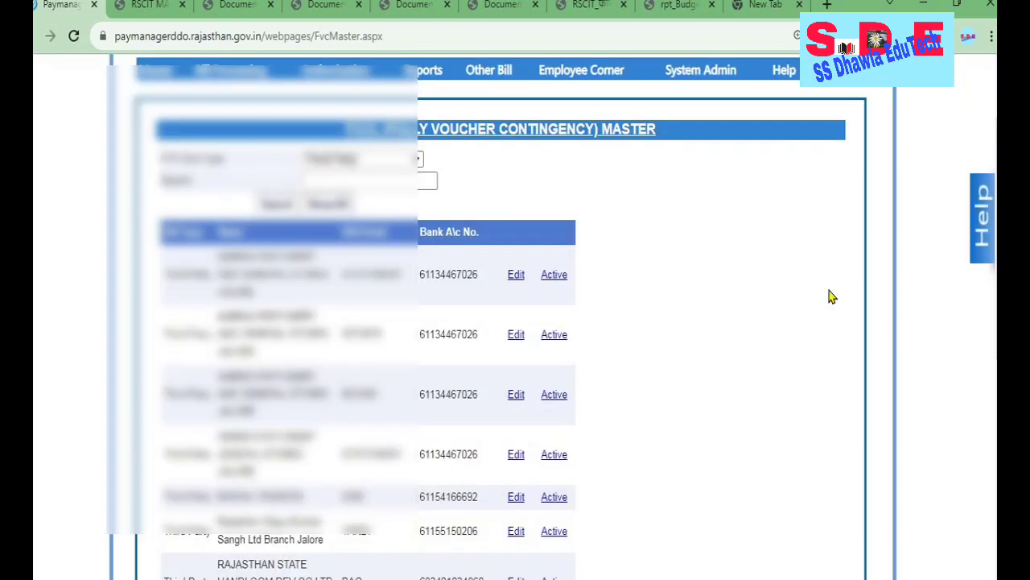
- Open the bills Documents Upload page, preset to October 2023 with no bill type chosen
scroll(744, 281, up, 1)
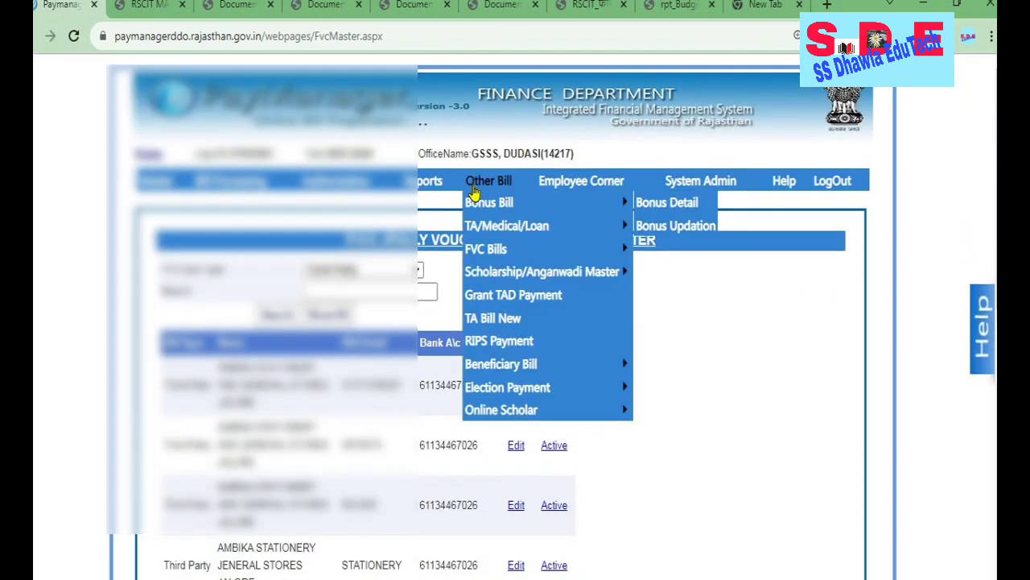
mouse_move(426, 181)
mouse_move(440, 246)
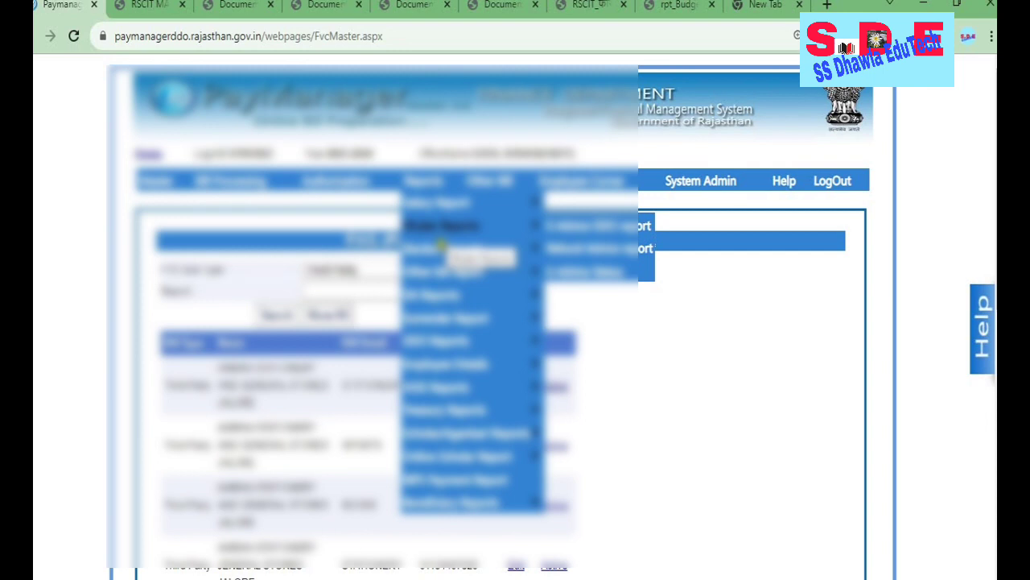
mouse_move(536, 218)
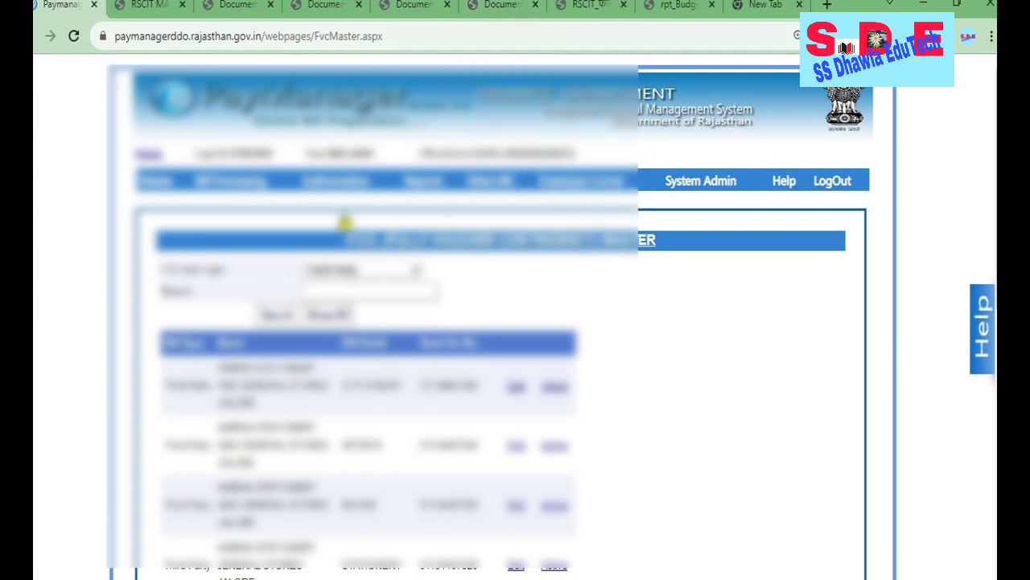
mouse_move(345, 181)
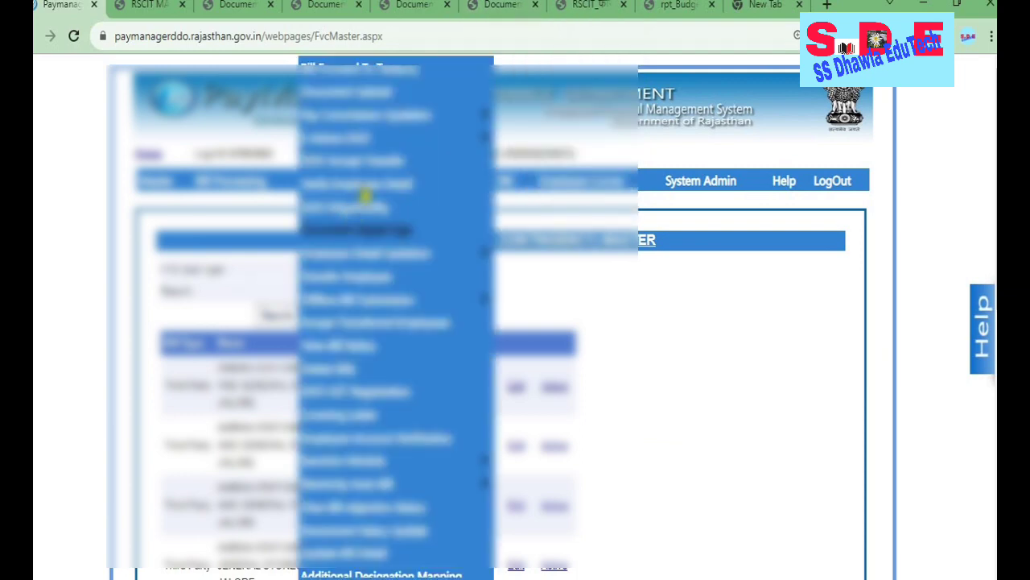
click(351, 95)
scroll(610, 280, down, 1)
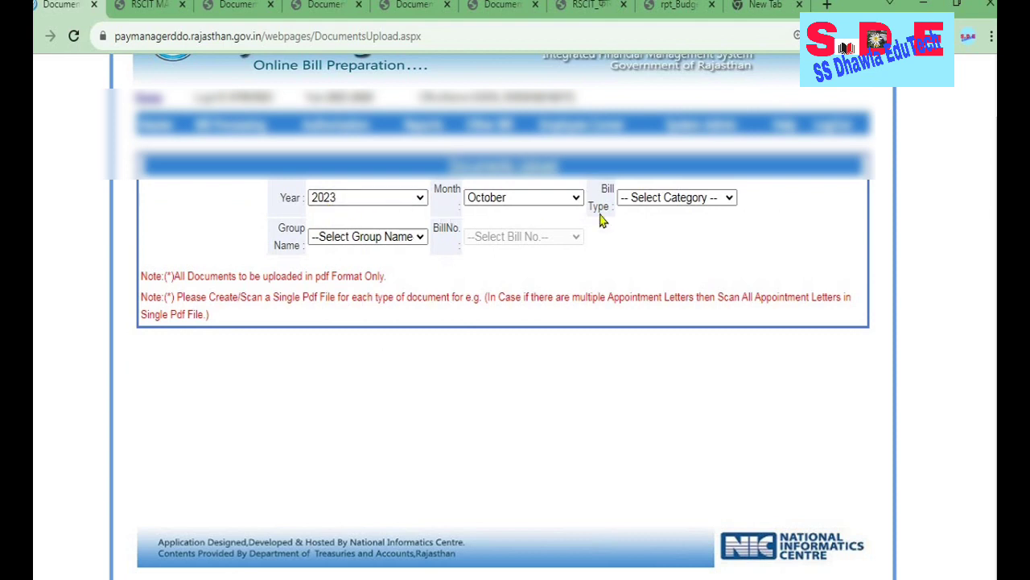
- Fill Documents Upload with bill type FVC, group RSCIT and bill number 48290651
click(663, 202)
click(663, 216)
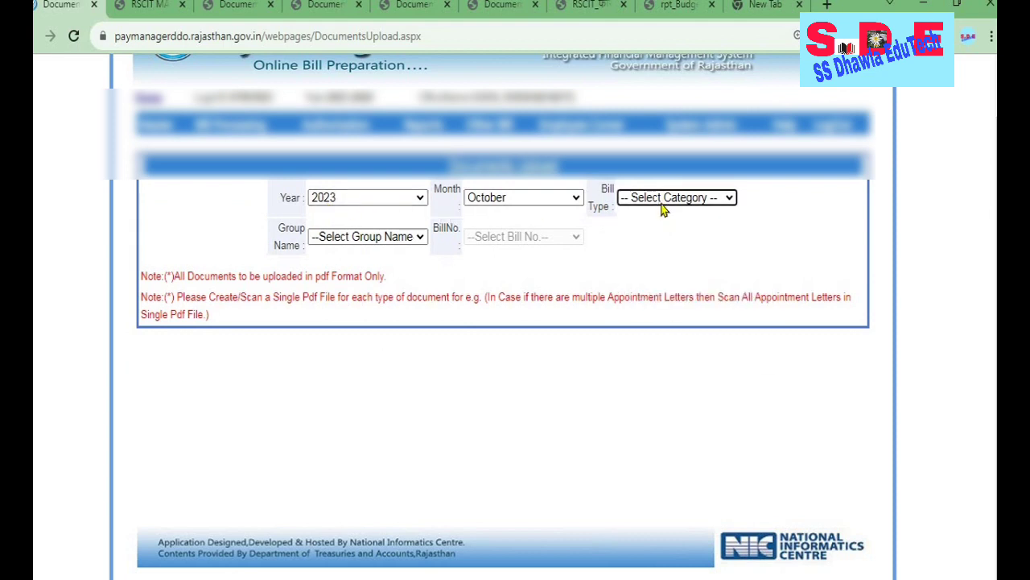
click(660, 207)
click(658, 308)
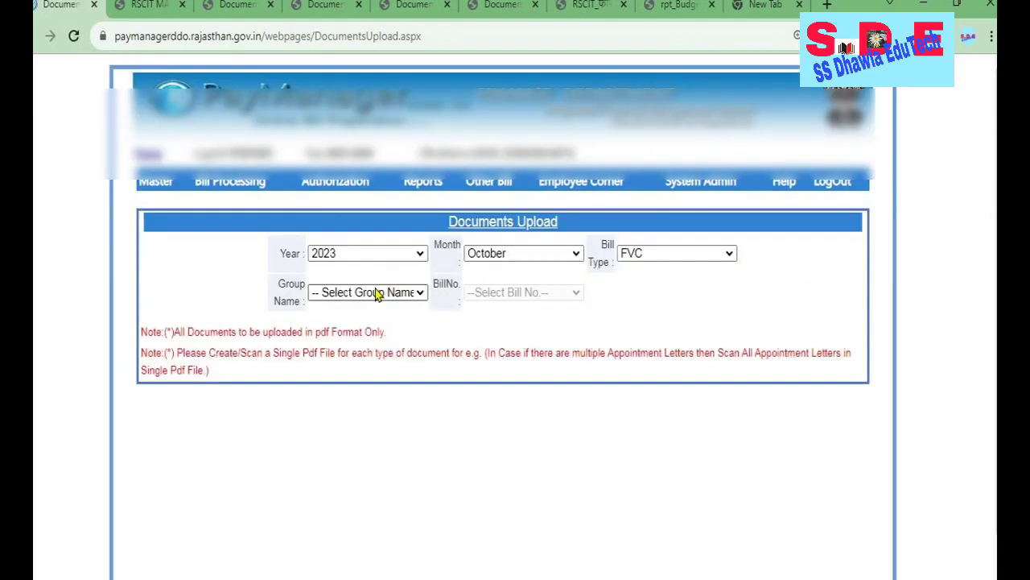
click(376, 293)
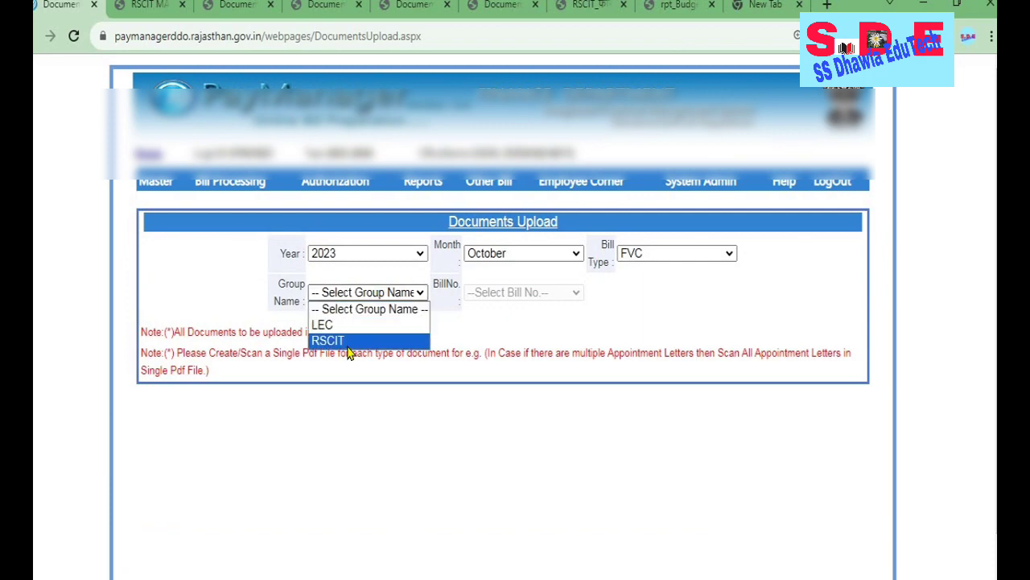
click(352, 340)
click(497, 295)
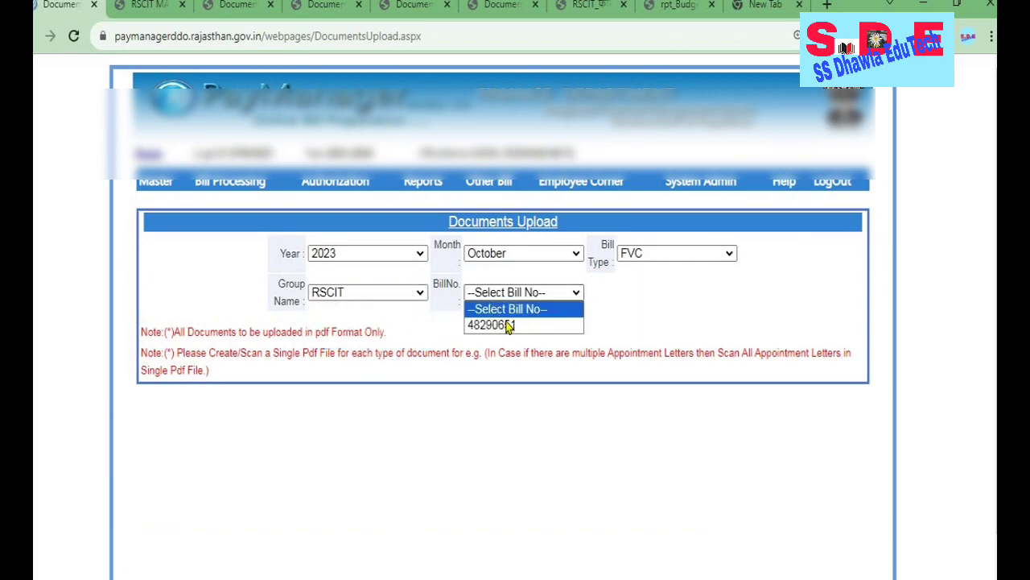
click(508, 322)
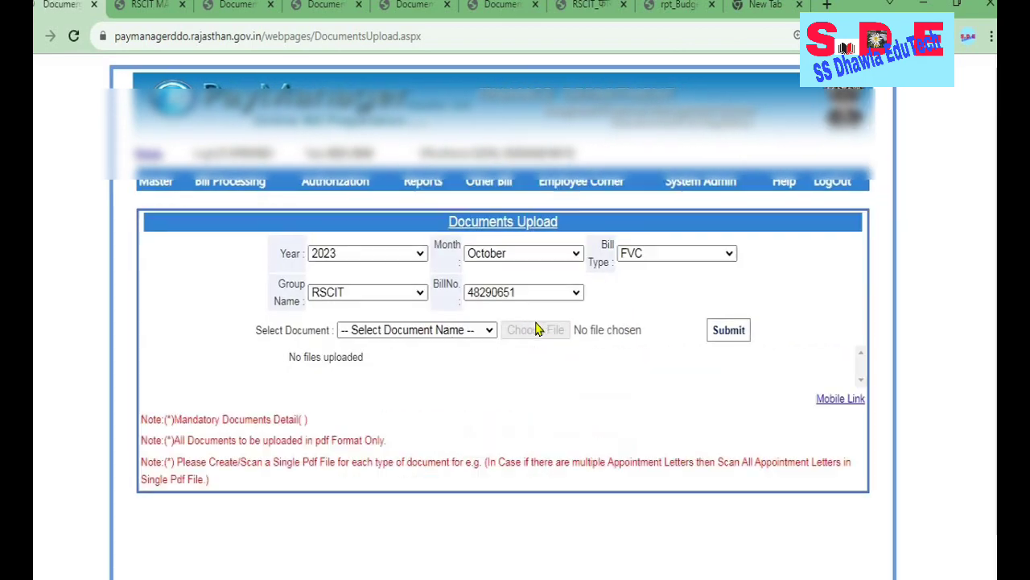
click(407, 334)
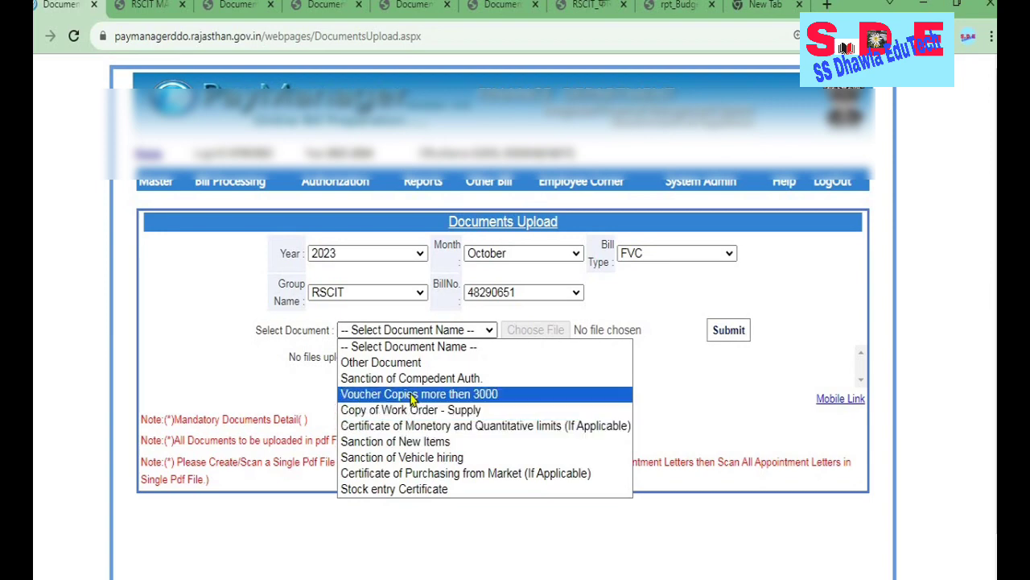
- Select 'Sanction of Compedent Auth.' as the document type for the RSCIT bill
click(467, 379)
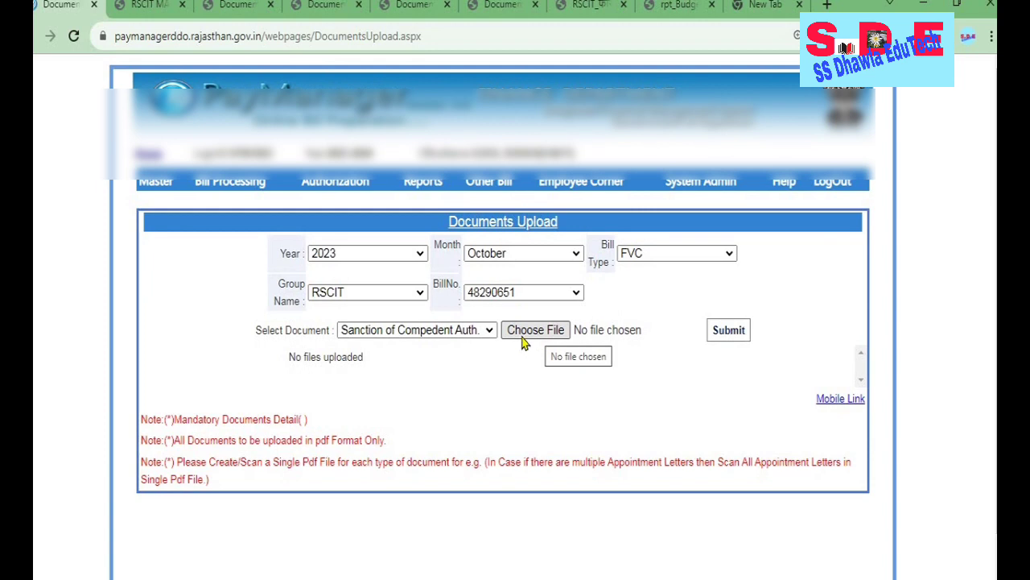
click(425, 338)
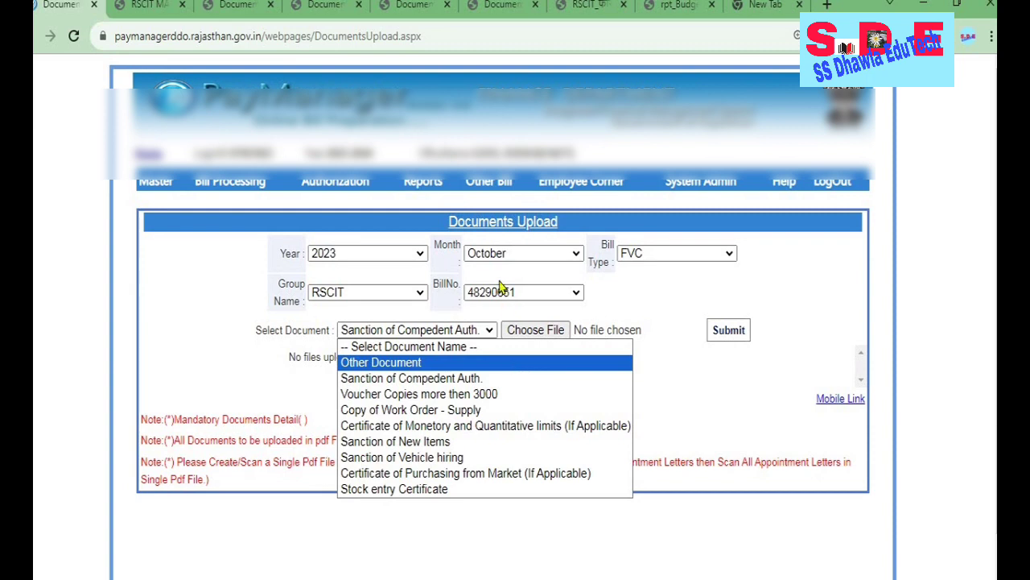
mouse_move(472, 178)
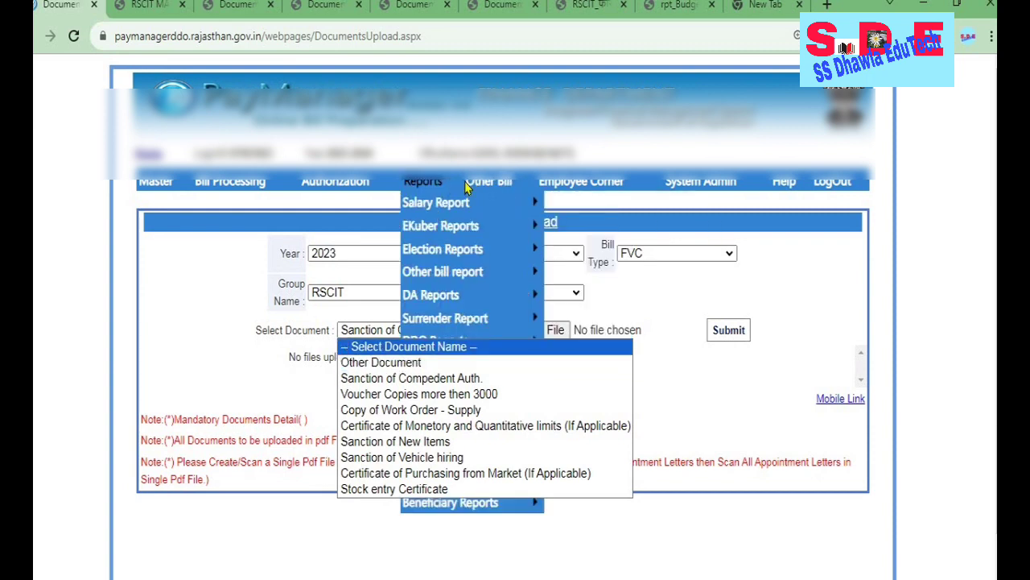
click(962, 276)
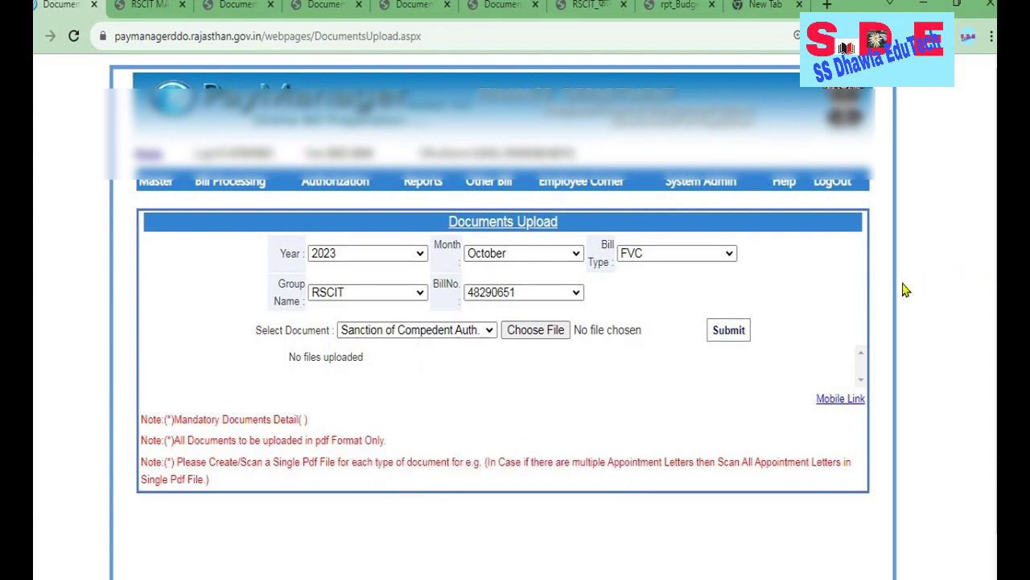
mouse_move(427, 181)
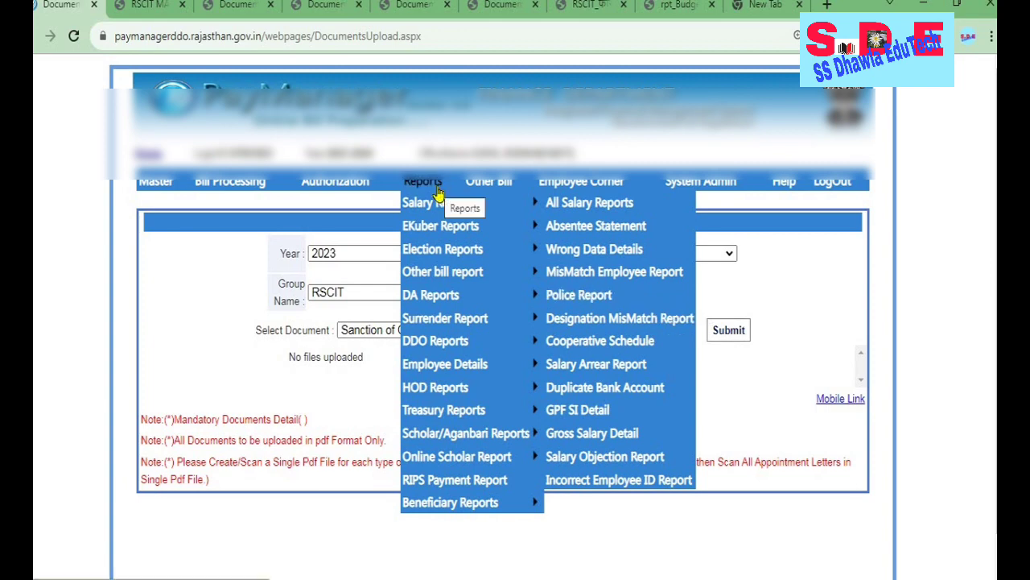
mouse_move(425, 271)
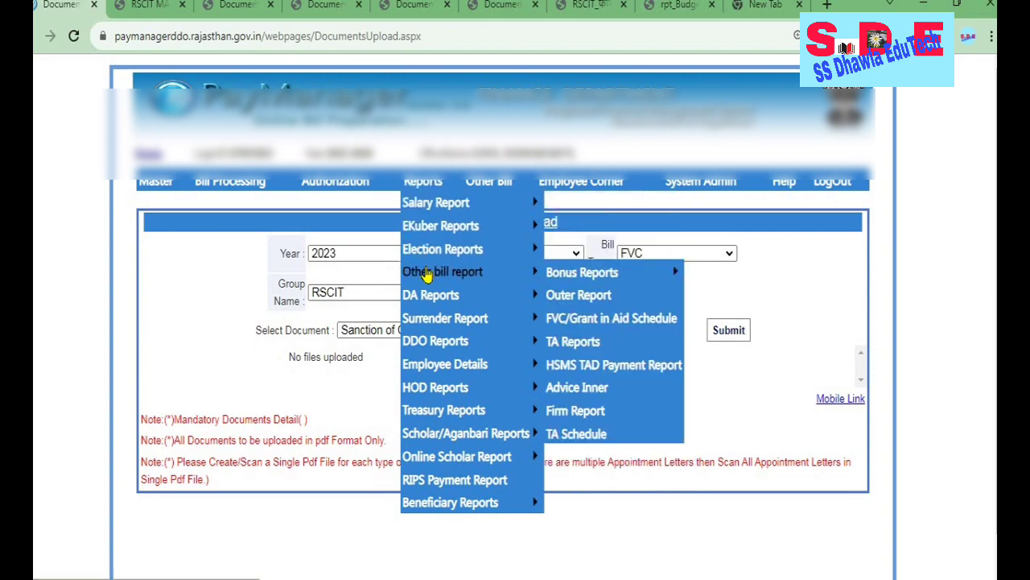
mouse_move(568, 284)
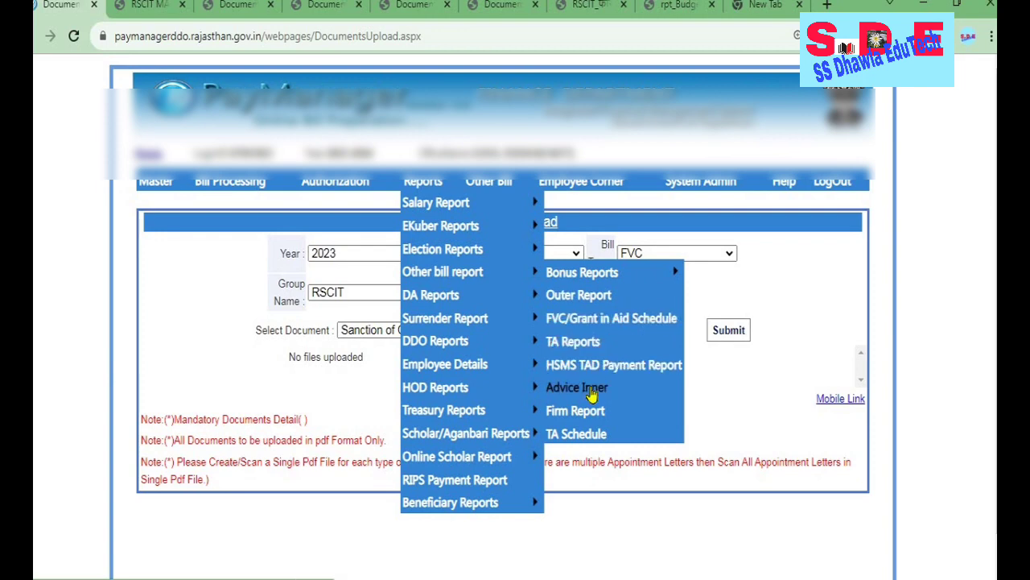
click(589, 399)
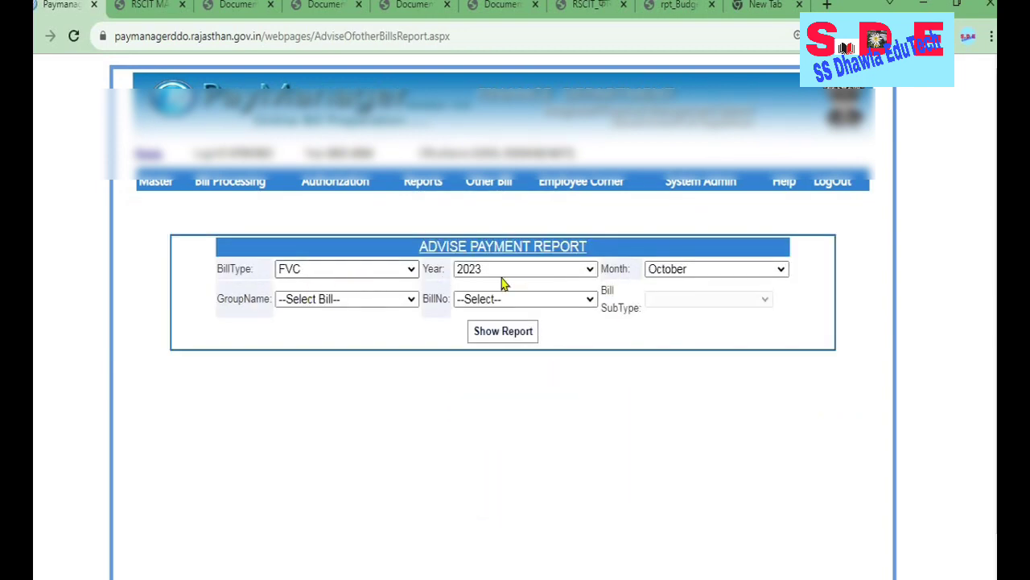
click(370, 300)
click(362, 354)
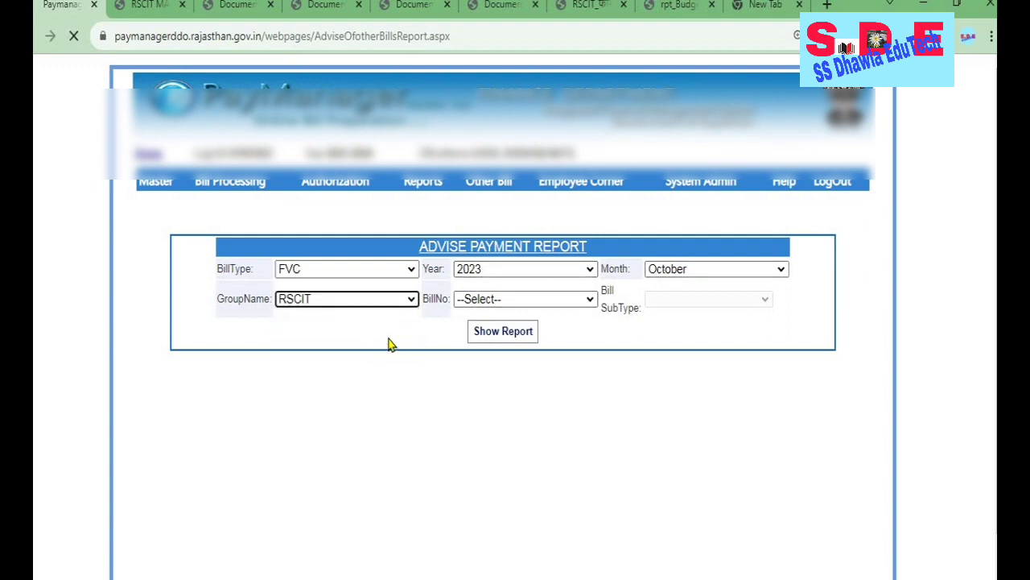
click(478, 304)
click(483, 331)
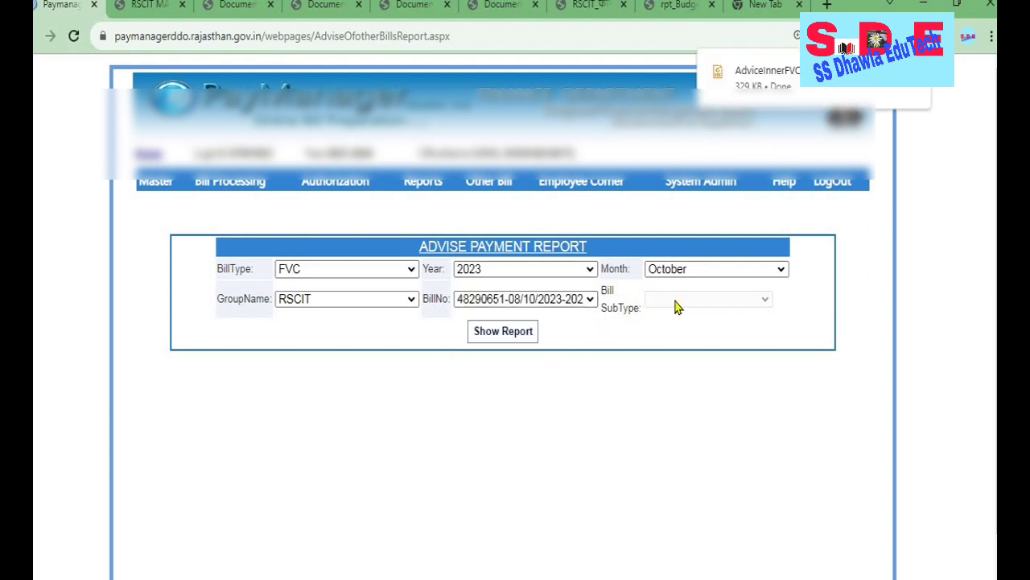
click(792, 86)
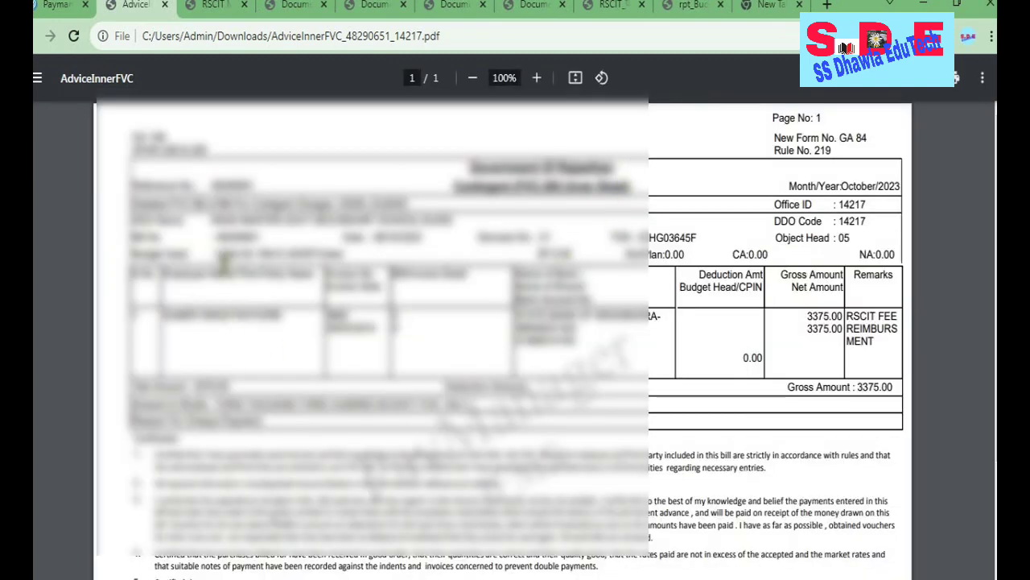
drag(162, 315, 283, 322)
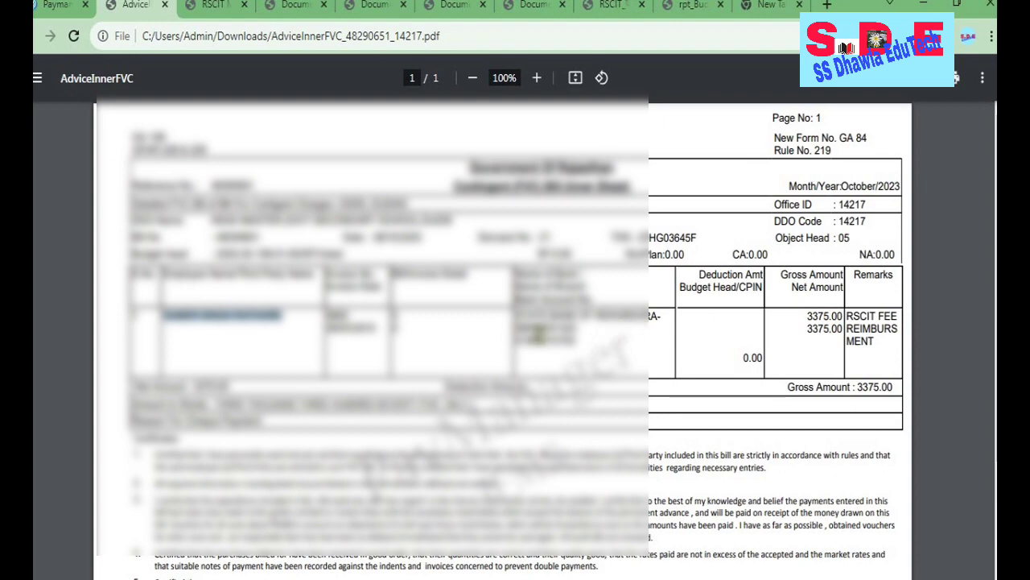
drag(522, 316, 555, 342)
click(517, 346)
click(596, 338)
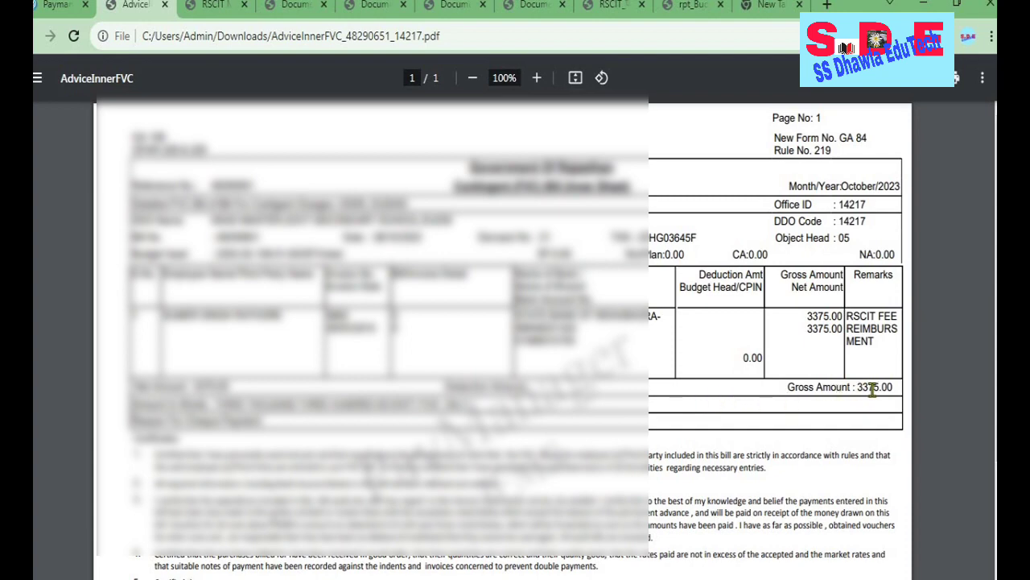
scroll(712, 389, down, 2)
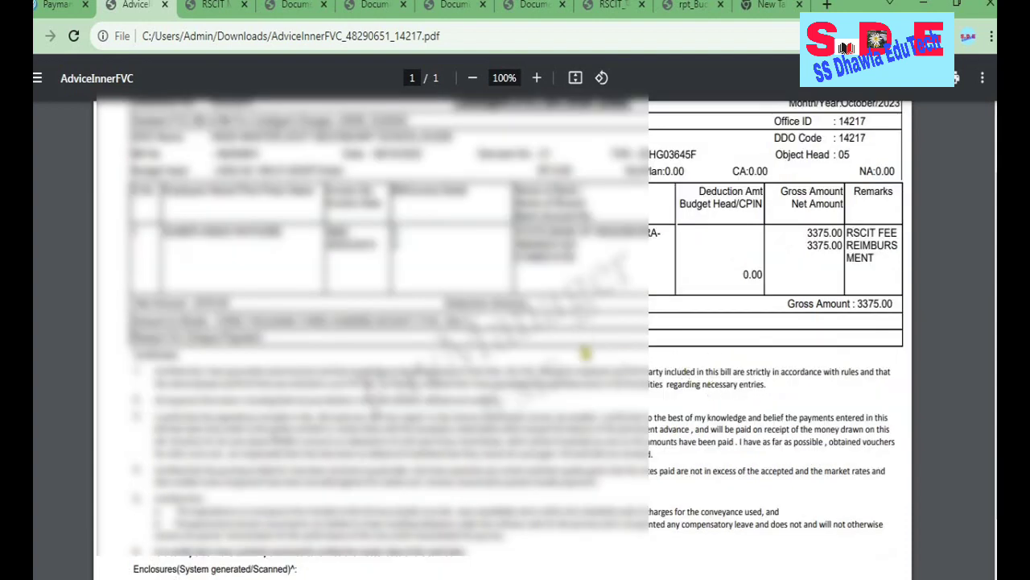
scroll(584, 350, down, 2)
scroll(562, 316, up, 2)
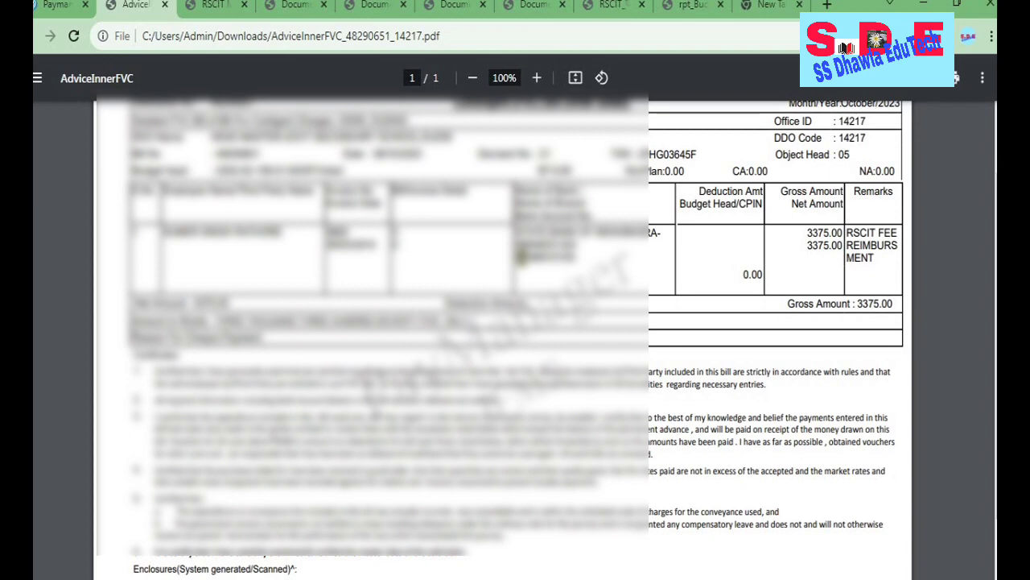
- Go back to PayManager and open the Outer Report form under Other bill report
click(48, 7)
mouse_move(372, 205)
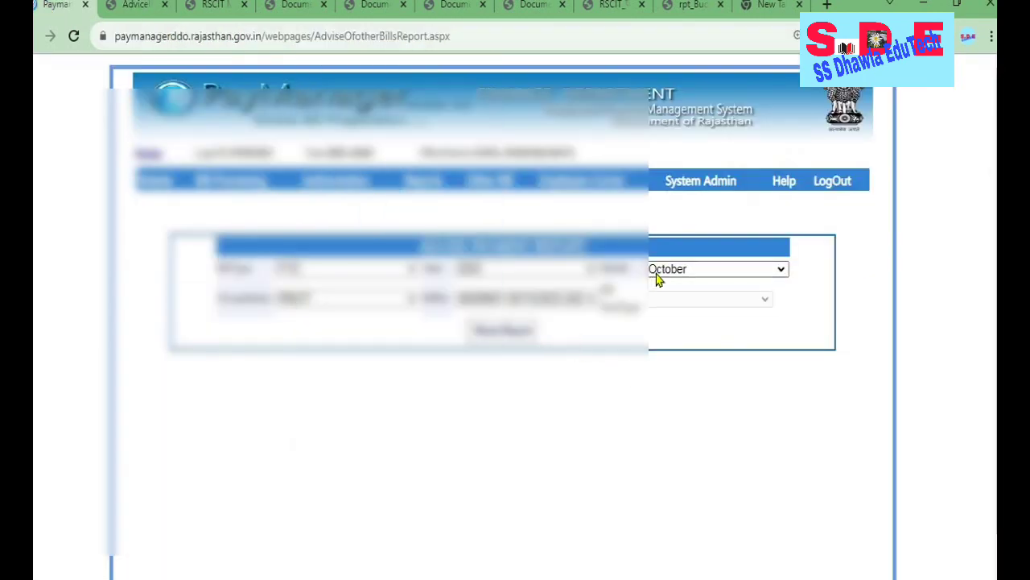
mouse_move(437, 179)
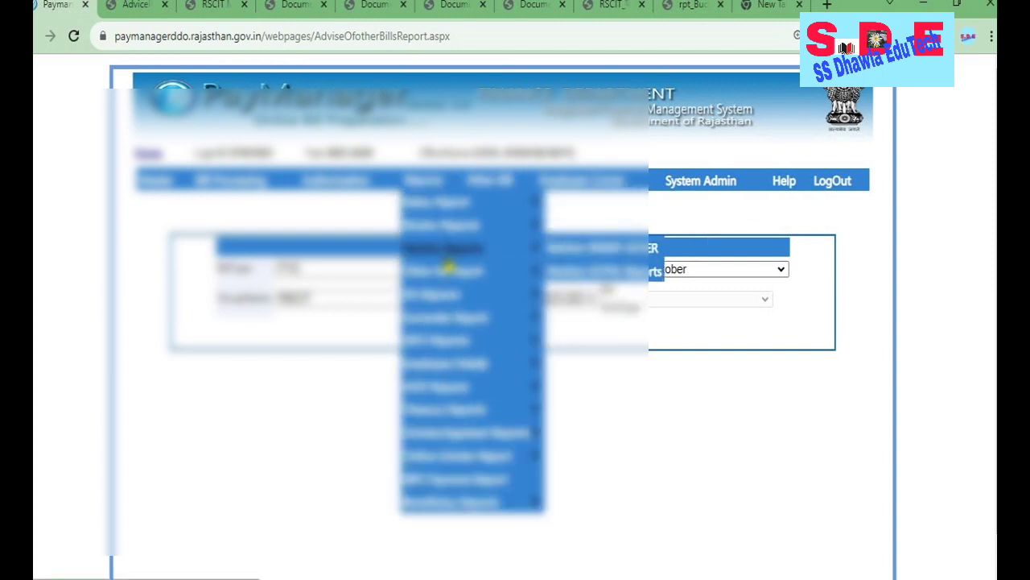
mouse_move(432, 277)
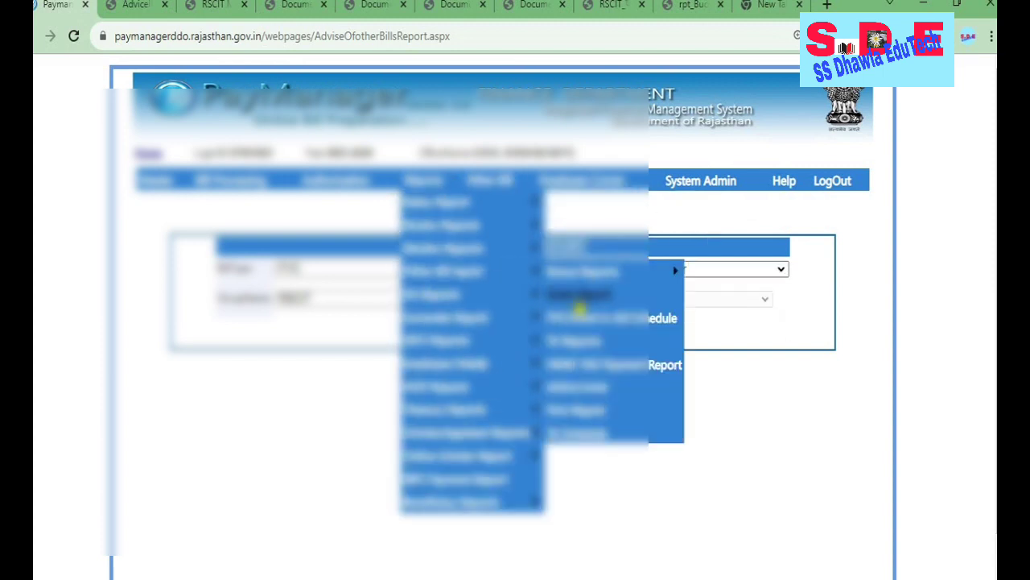
click(579, 308)
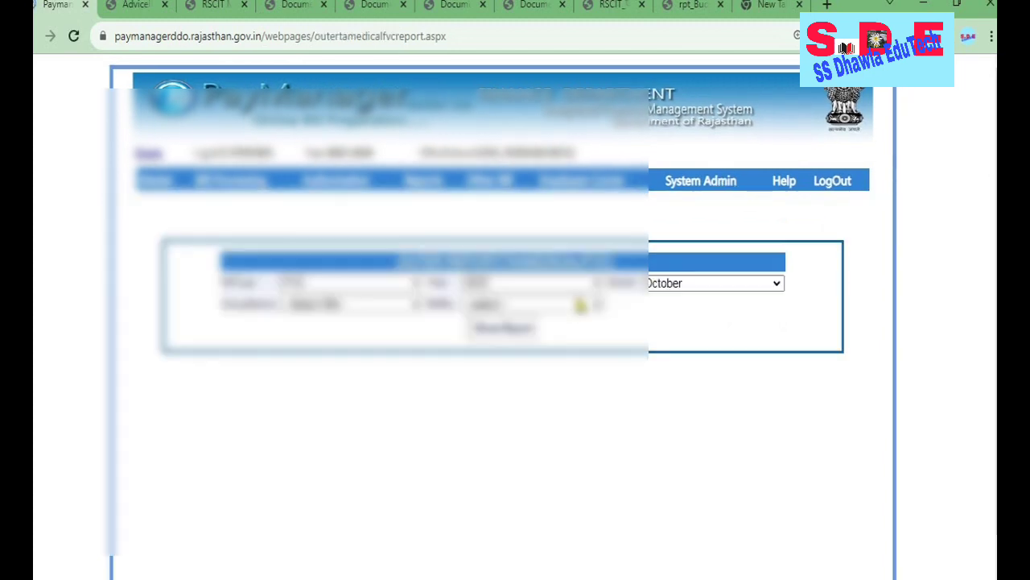
- Generate the Outer report for the RSCIT bill and open the downloaded PDF
click(338, 308)
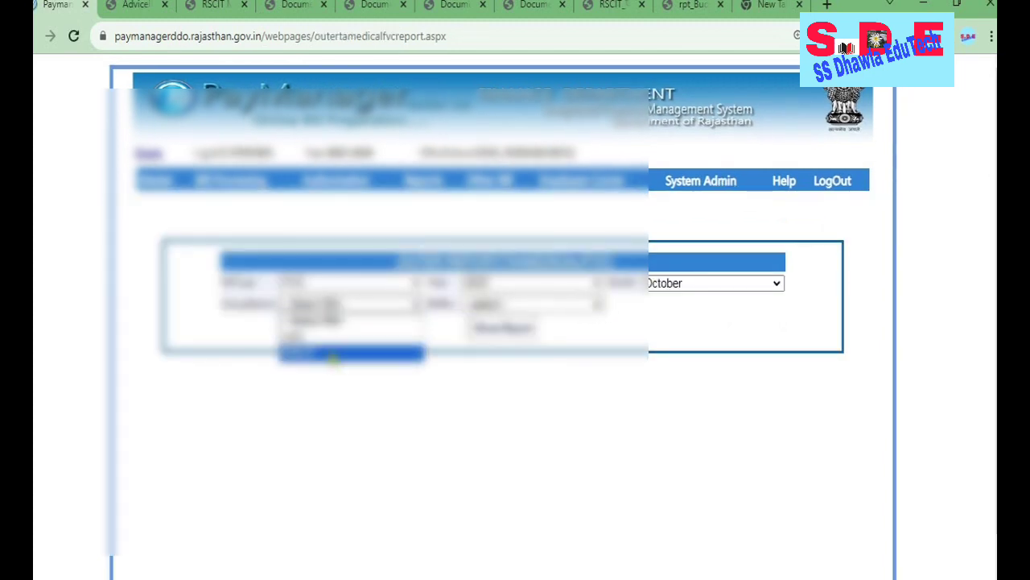
click(330, 356)
click(475, 308)
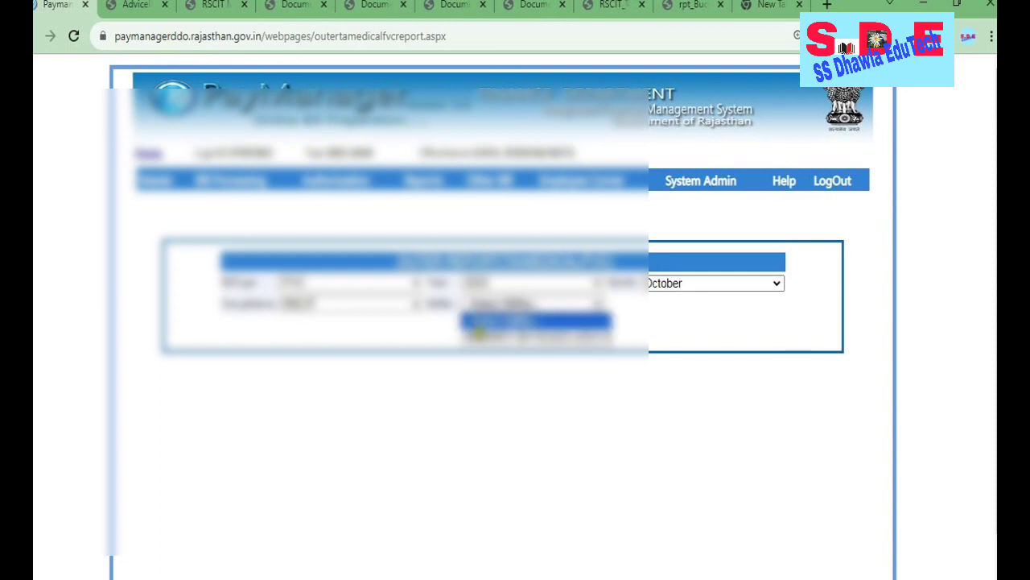
click(478, 343)
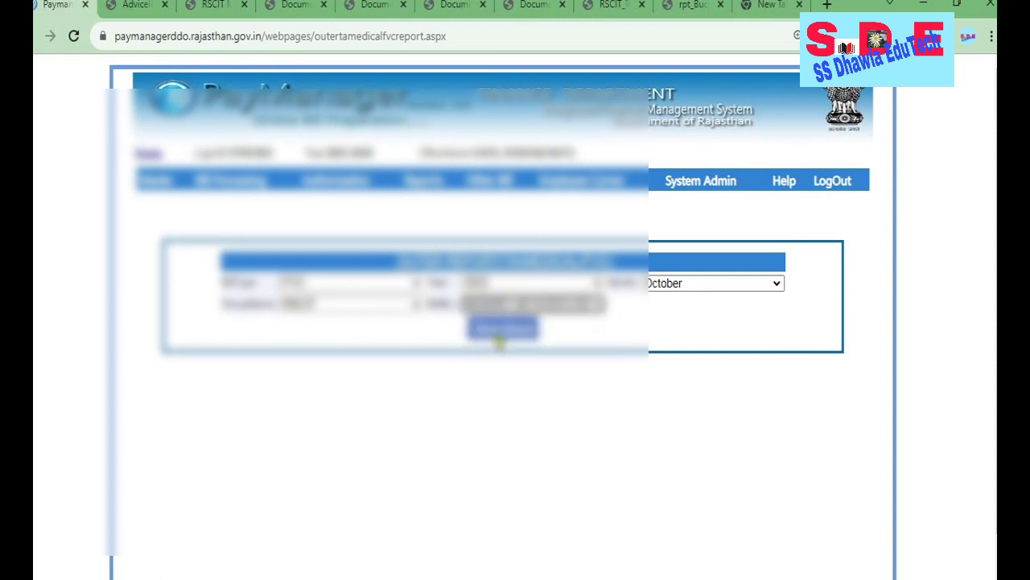
click(499, 336)
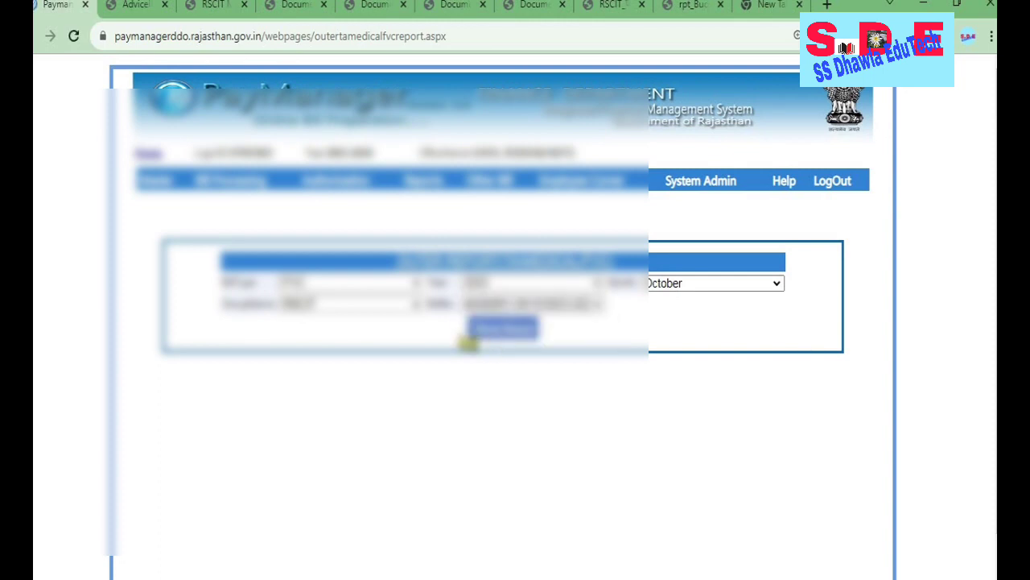
click(801, 89)
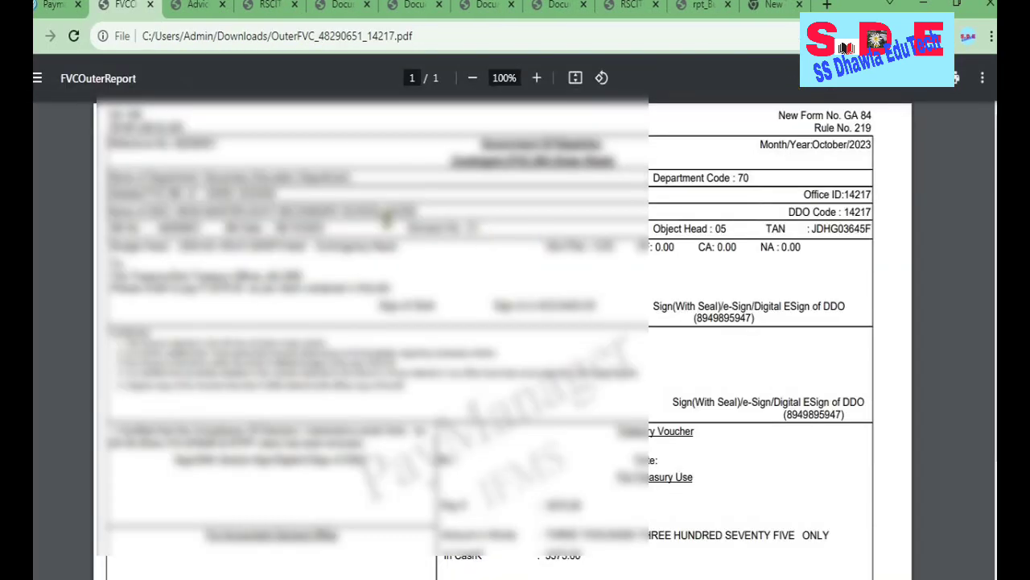
- Review the Outer report PDF, highlighting the pay amount and the amount in words
scroll(281, 241, down, 1)
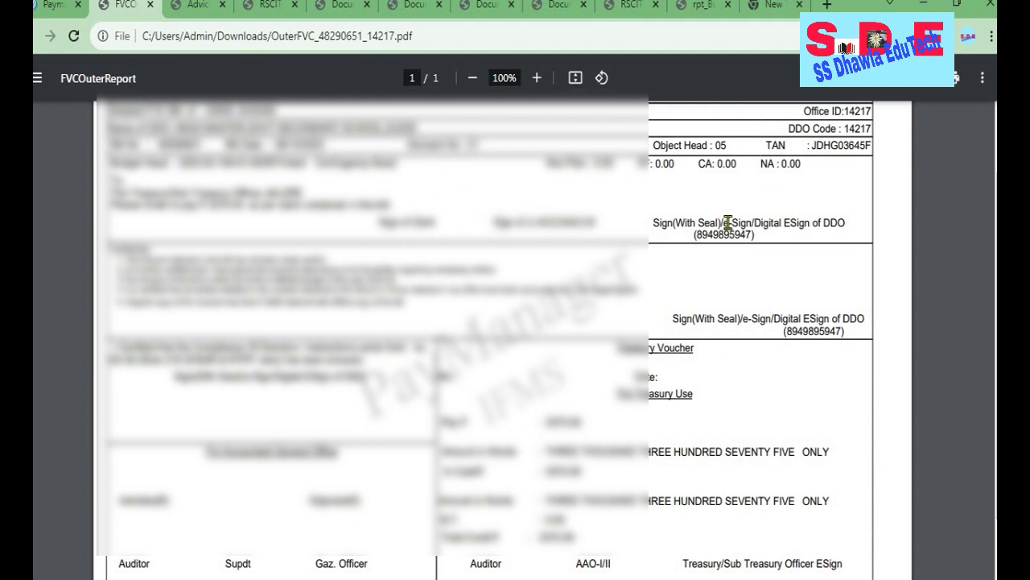
scroll(451, 379, down, 1)
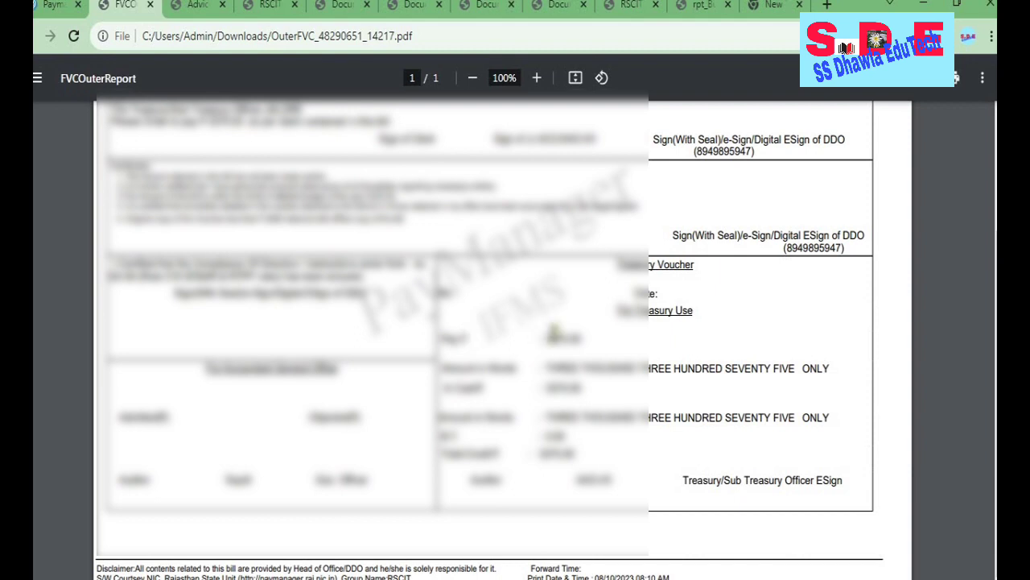
double_click(563, 338)
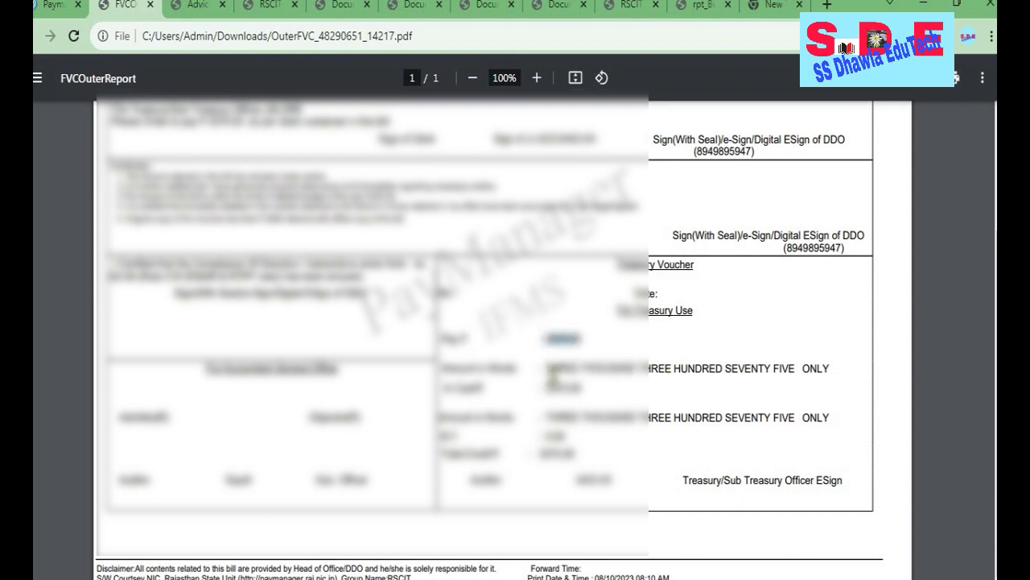
drag(546, 370, 837, 378)
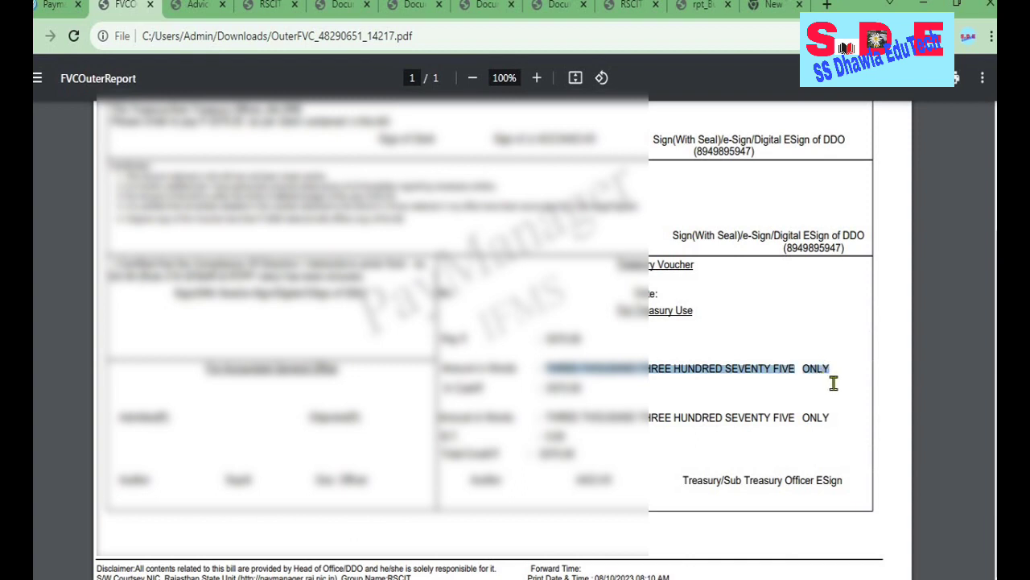
click(524, 346)
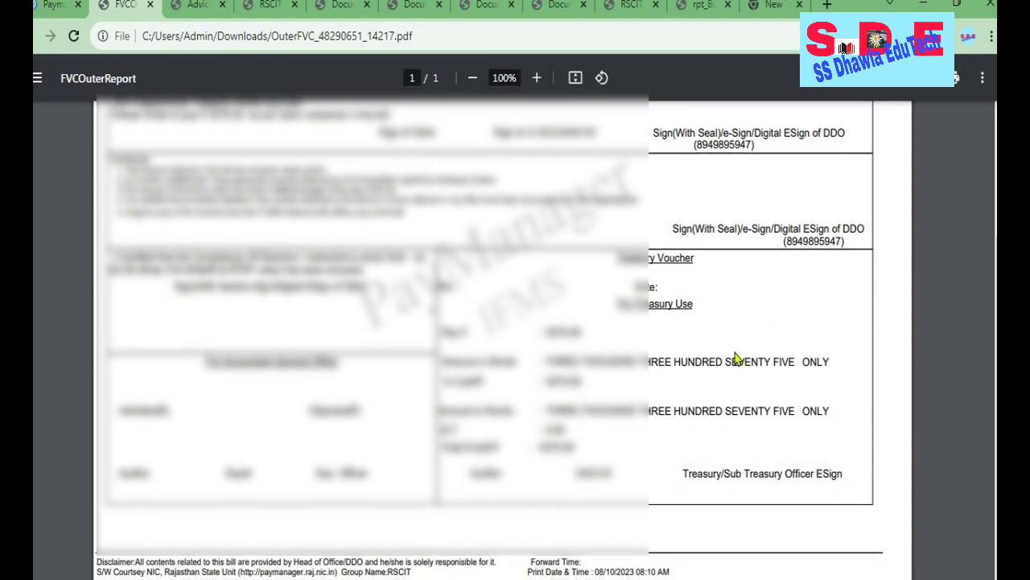
scroll(710, 384, up, 2)
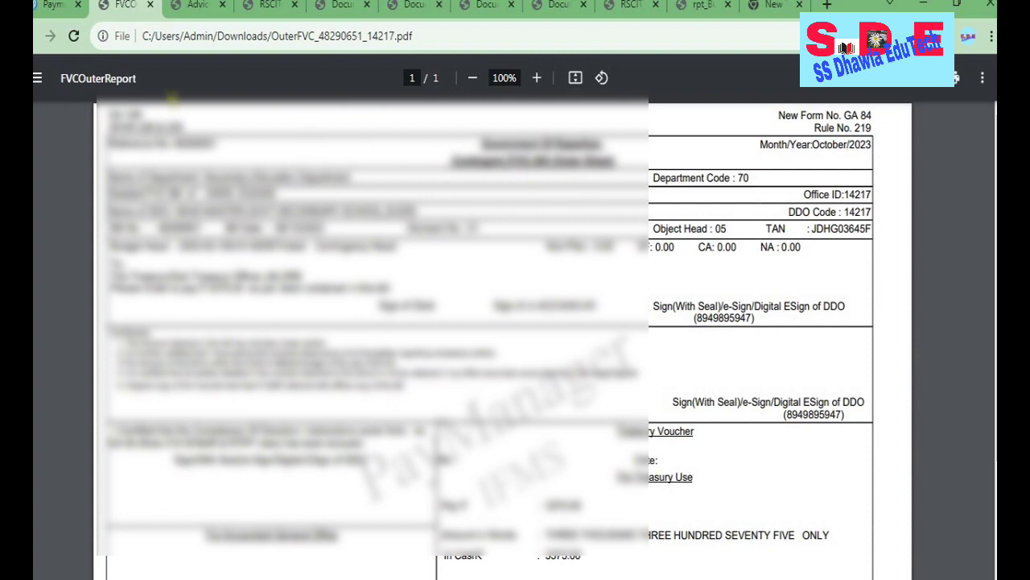
- Check the Advice Inner PDF, then return to the PayManager Outer Report page
click(194, 7)
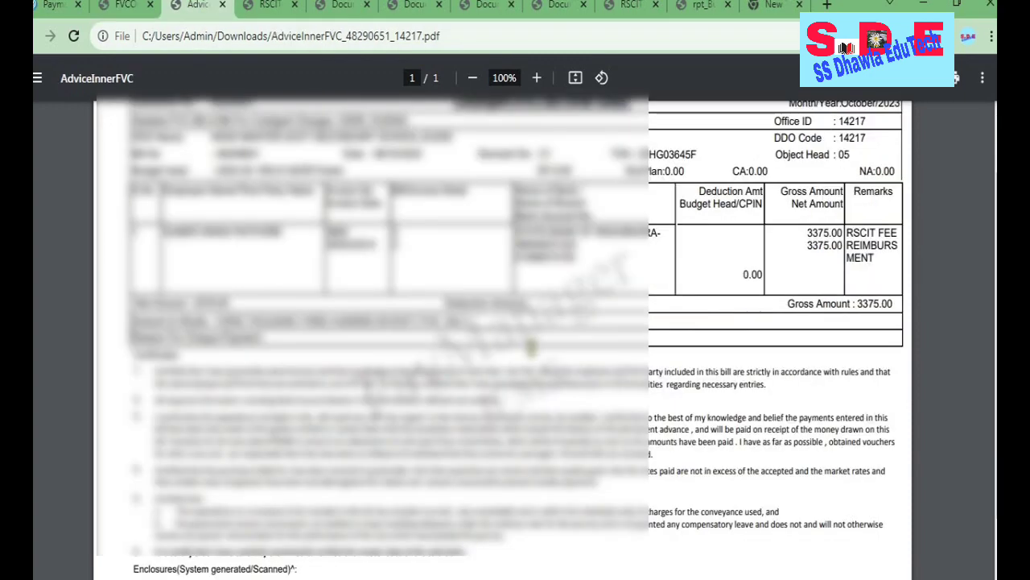
scroll(531, 347, up, 1)
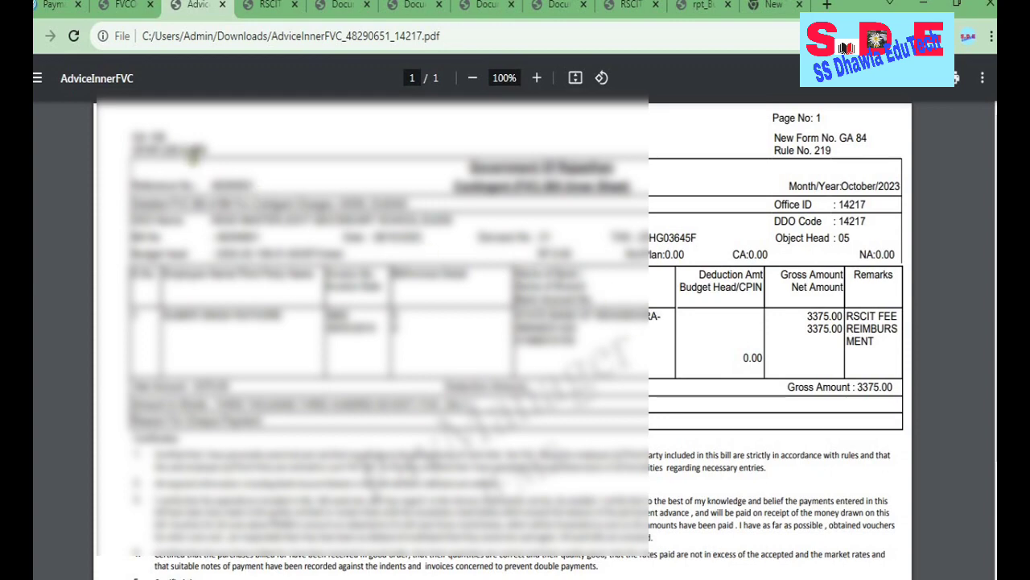
key(ctrl+1)
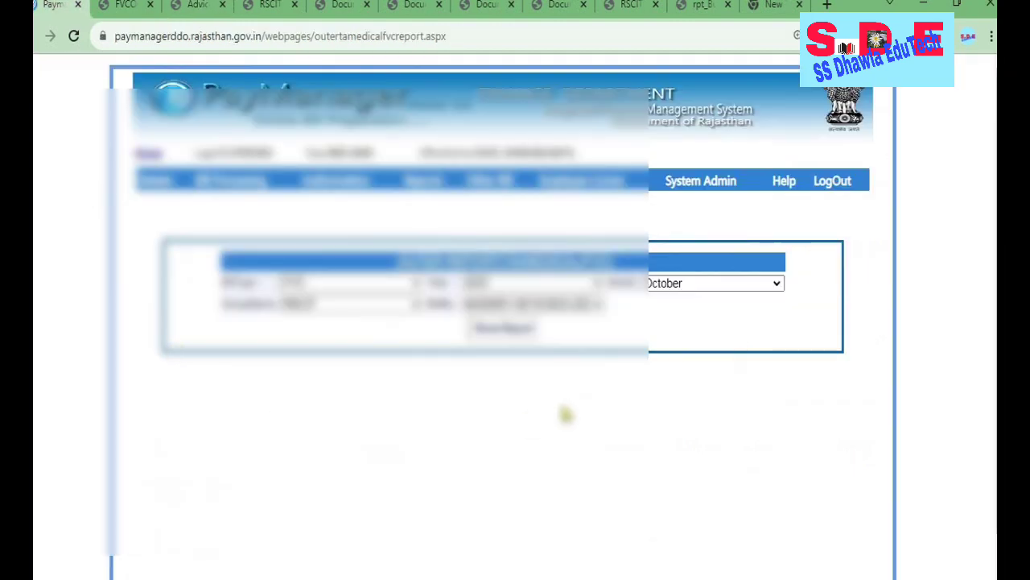
scroll(573, 410, down, 1)
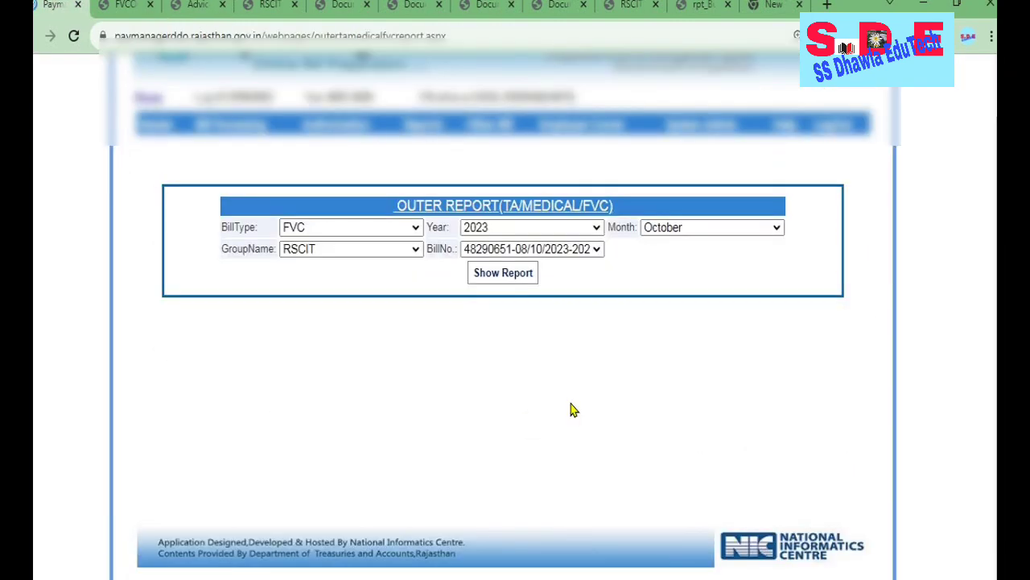